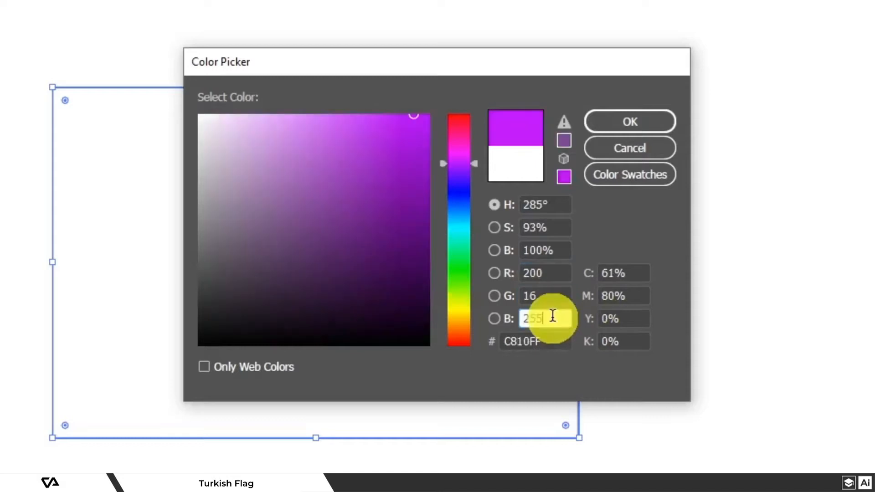
Fill the rectangle with the red colour RGB 200, 16, 46.
{"action": "key", "text": "BackSpace"}
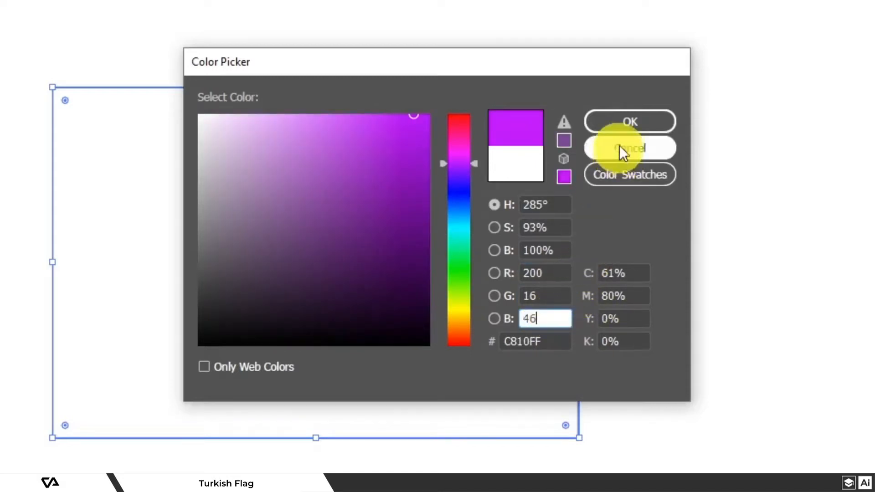
{"action": "left_click", "coordinate": [623, 124]}
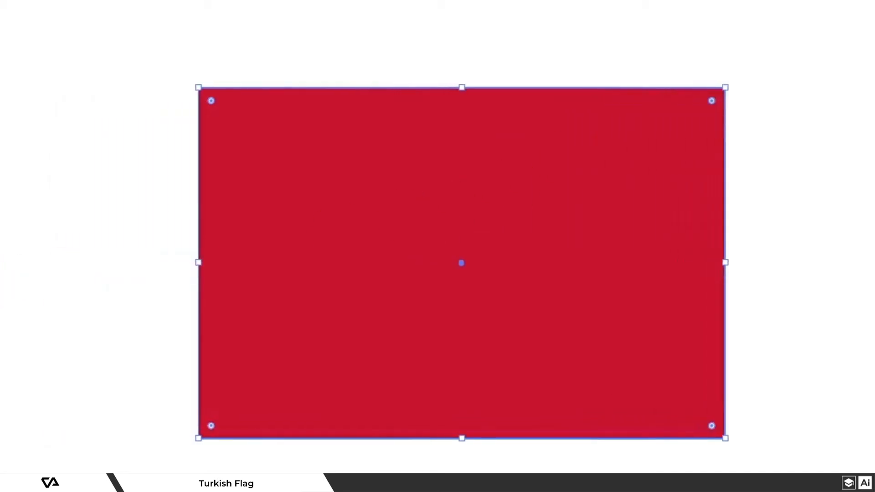
Create a circle 250 px wide and 250 px high on the artboard beside the red rectangle.
{"action": "left_click_drag", "start_coordinate": [24, 33], "coordinate": [65, 78]}
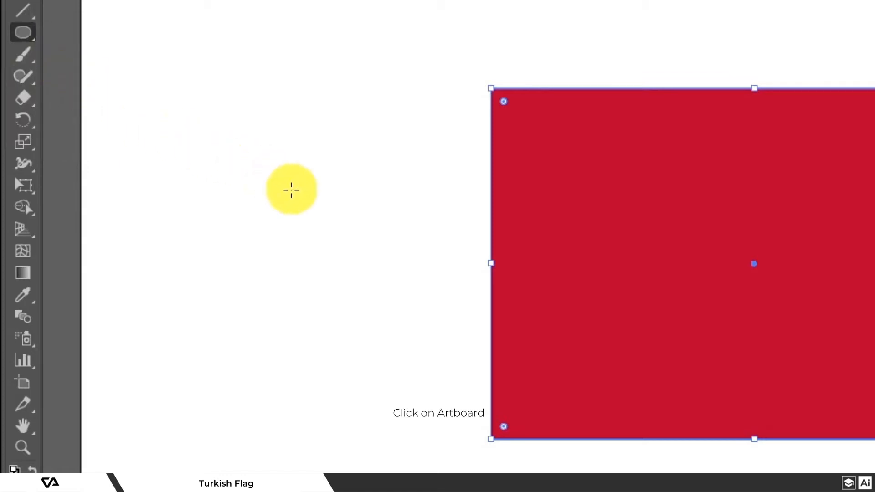
{"action": "left_click", "coordinate": [289, 190]}
{"action": "type", "text": "250"}
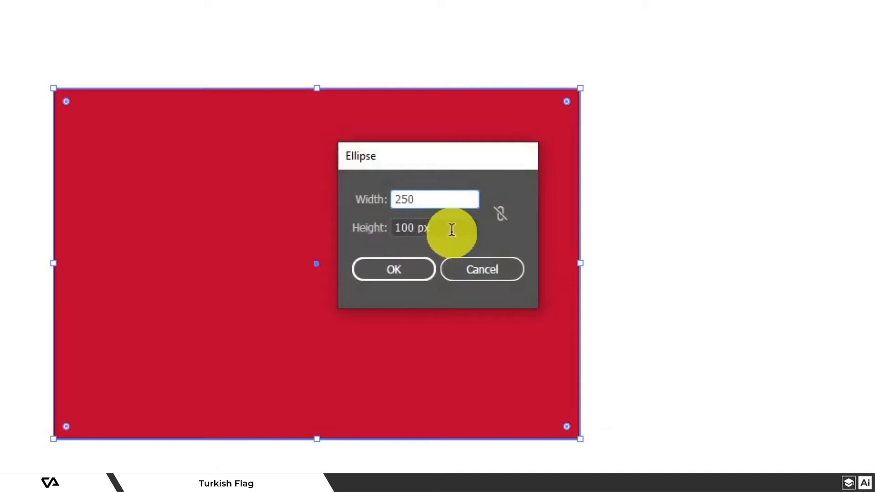
{"action": "key", "text": "Tab"}
{"action": "type", "text": "25"}
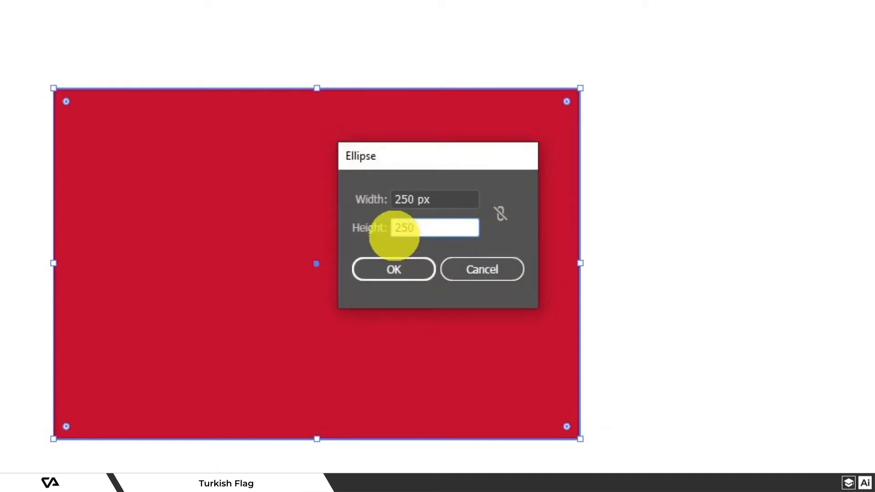
{"action": "left_click", "coordinate": [395, 268]}
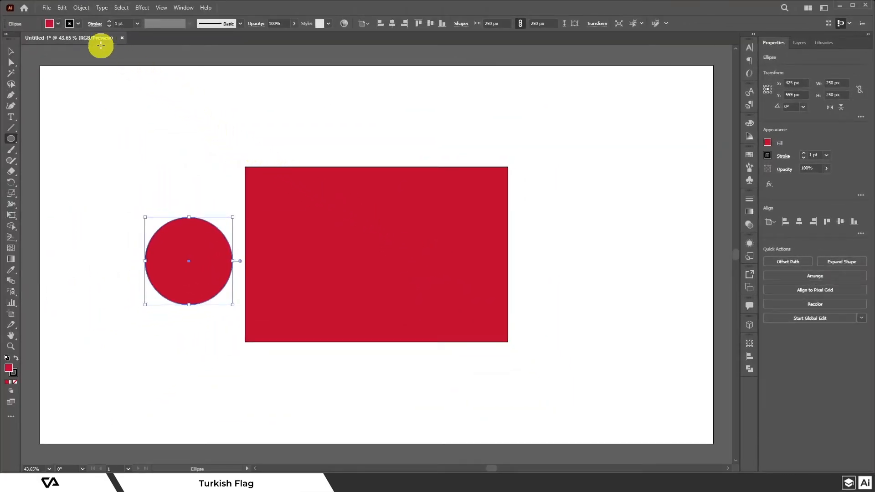
Fill the circle with white and move it onto the red rectangle.
{"action": "left_click", "coordinate": [58, 24]}
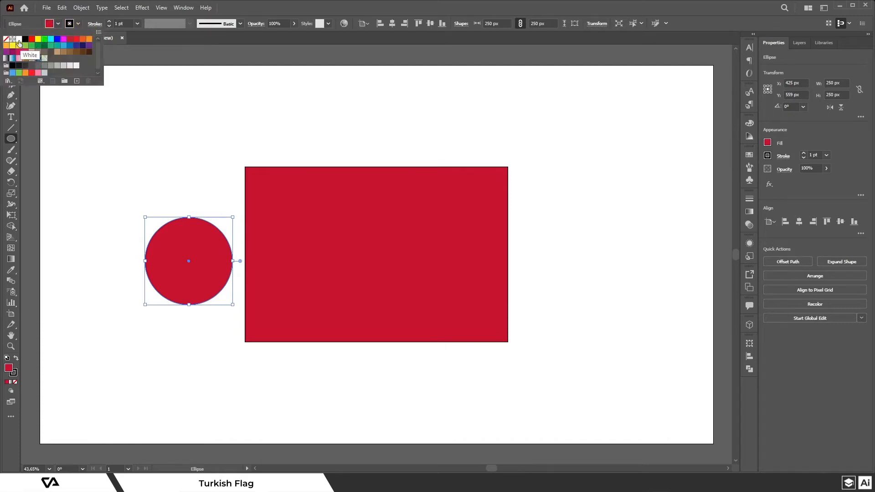
{"action": "left_click", "coordinate": [18, 40]}
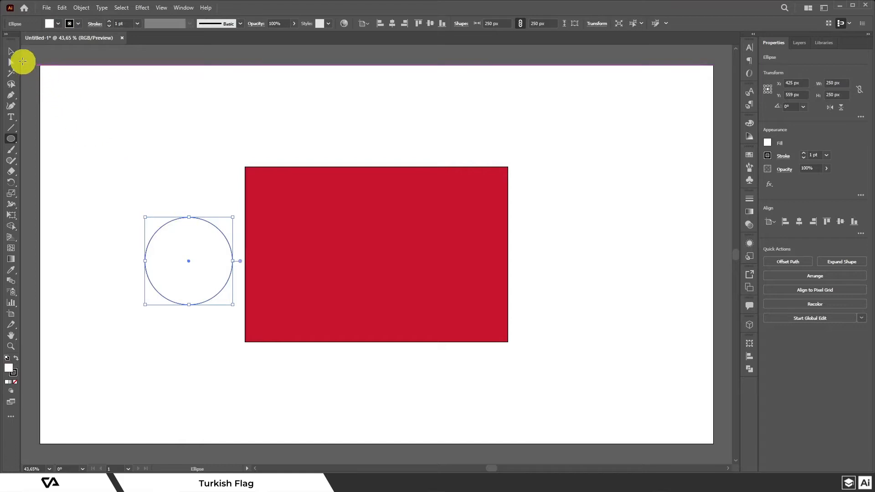
{"action": "left_click", "coordinate": [11, 50]}
{"action": "left_click_drag", "start_coordinate": [209, 259], "coordinate": [381, 277]}
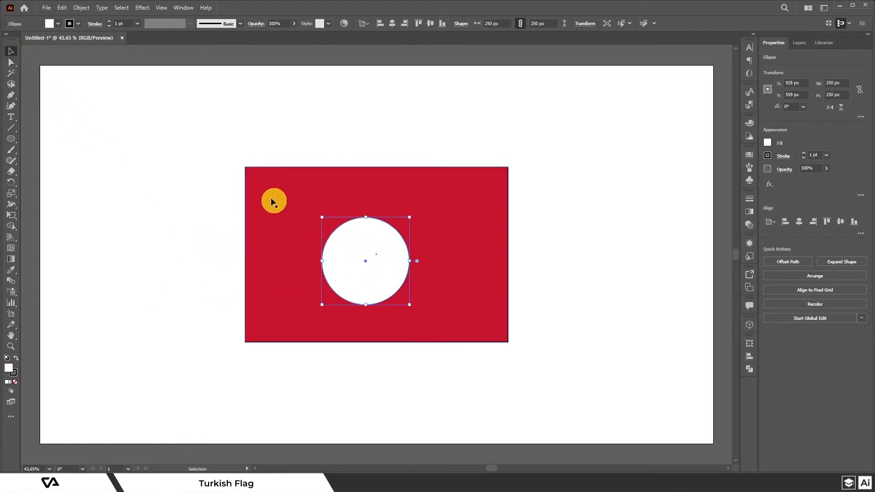
Remove the stroke from the white circle.
{"action": "left_click", "coordinate": [81, 26]}
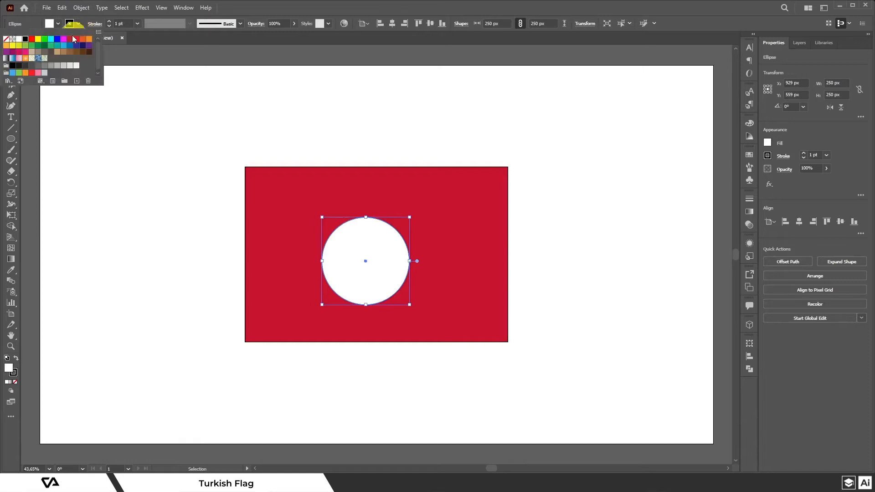
{"action": "left_click", "coordinate": [5, 39]}
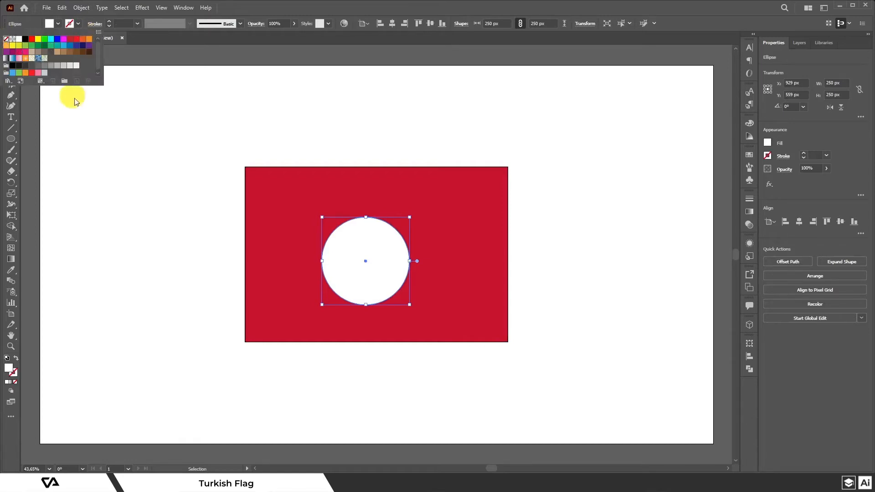
{"action": "left_click", "coordinate": [360, 262]}
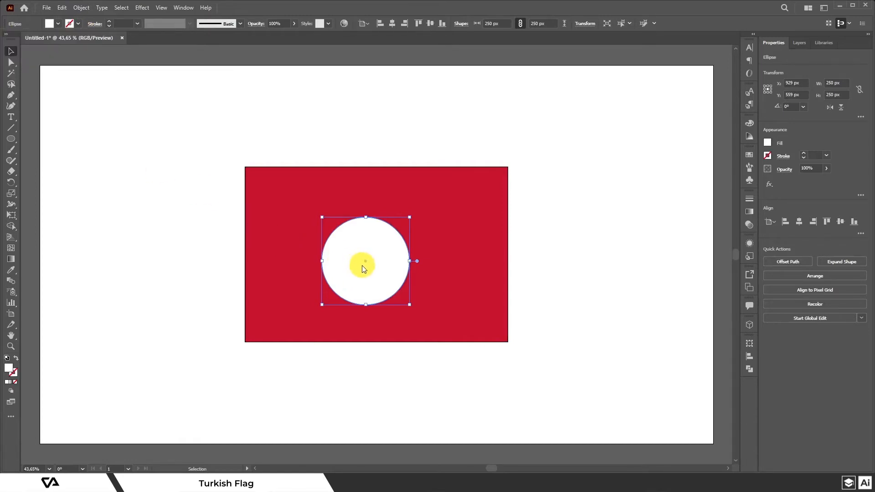
Vertically centre the white circle on the red rectangle, using the rectangle as the key object, and clear the selection.
{"action": "left_click", "coordinate": [467, 276], "text": "shift"}
{"action": "left_click", "coordinate": [467, 277]}
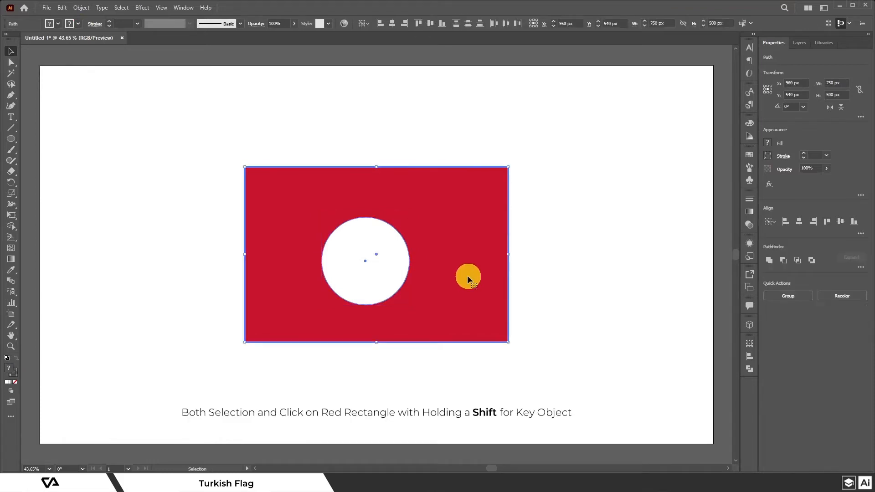
{"action": "left_click", "coordinate": [842, 223]}
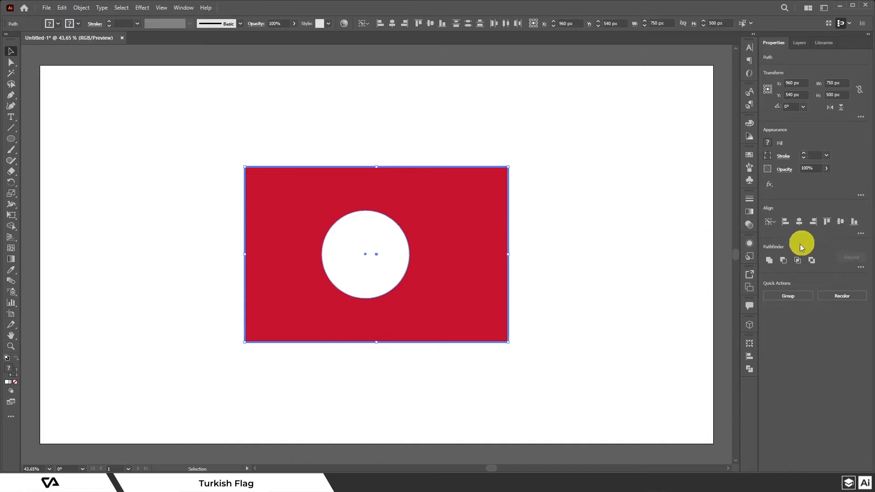
{"action": "left_click", "coordinate": [590, 268]}
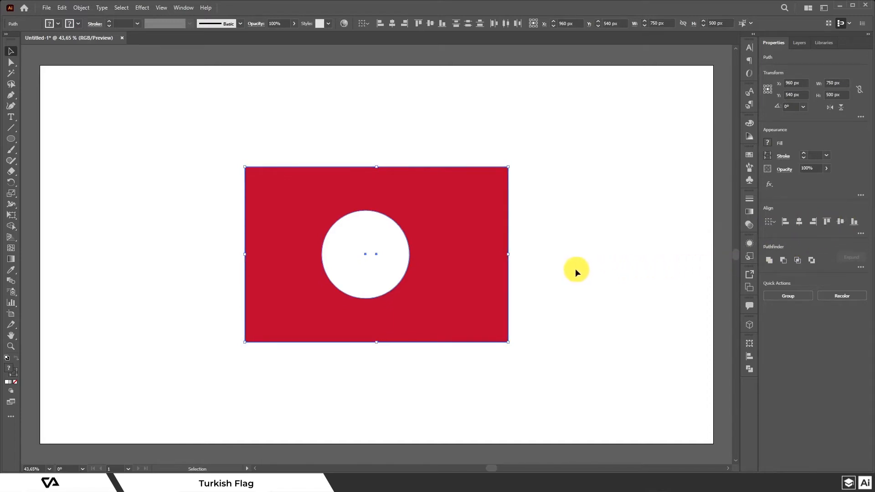
{"action": "left_click", "coordinate": [576, 269]}
Move the white circle flush with the rectangle's left edge and duplicate it horizontally to the right.
{"action": "left_click_drag", "start_coordinate": [381, 262], "coordinate": [305, 264]}
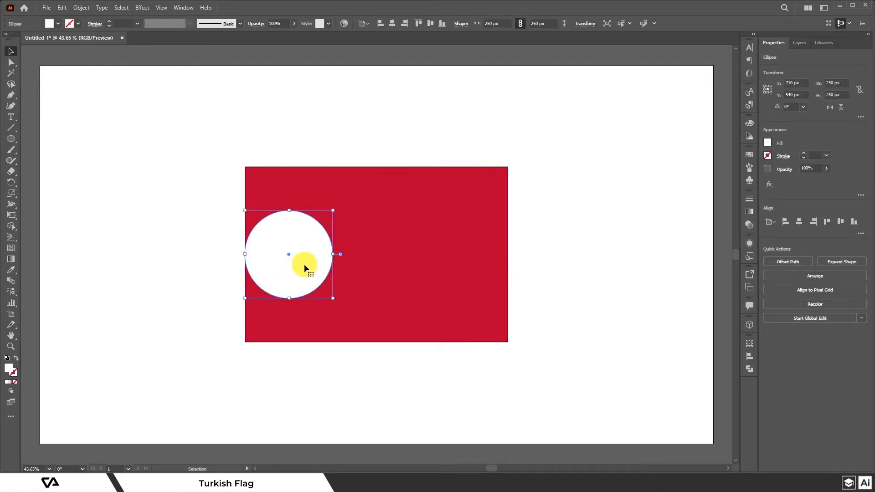
{"action": "left_click_drag", "start_coordinate": [304, 268], "coordinate": [376, 267]}
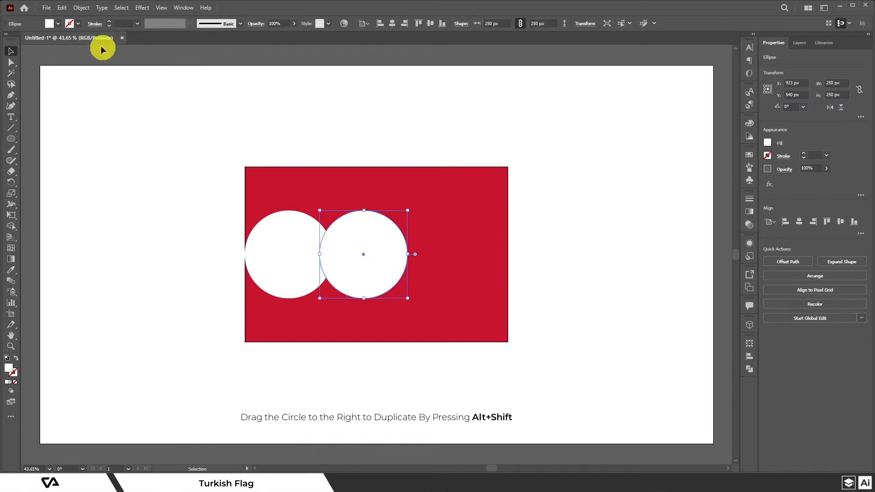
Fill the duplicated circle with black.
{"action": "left_click", "coordinate": [67, 26]}
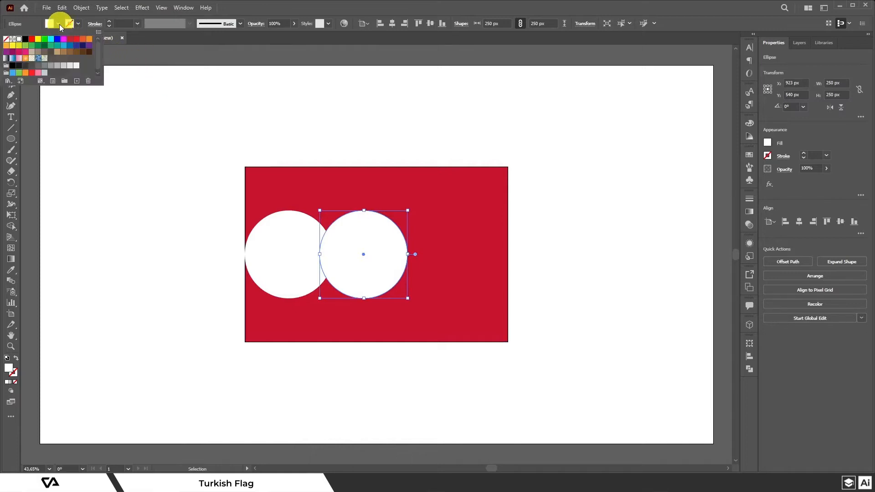
{"action": "left_click", "coordinate": [26, 40]}
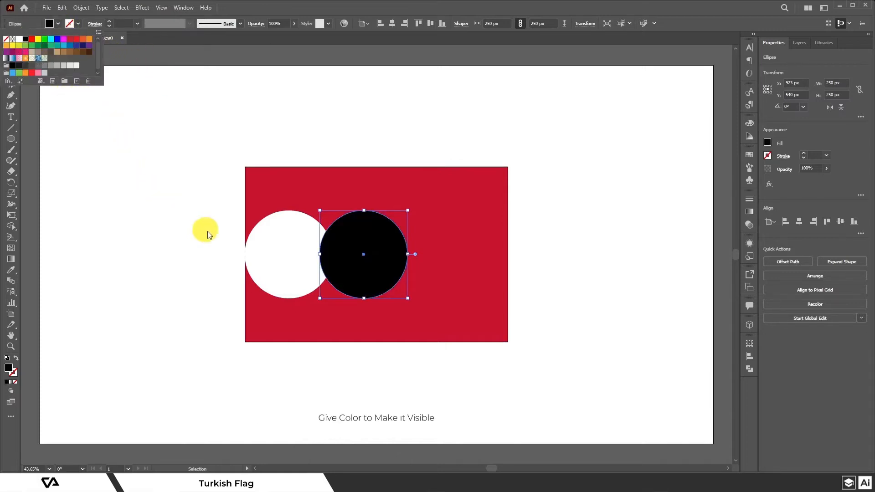
{"action": "left_click", "coordinate": [366, 271]}
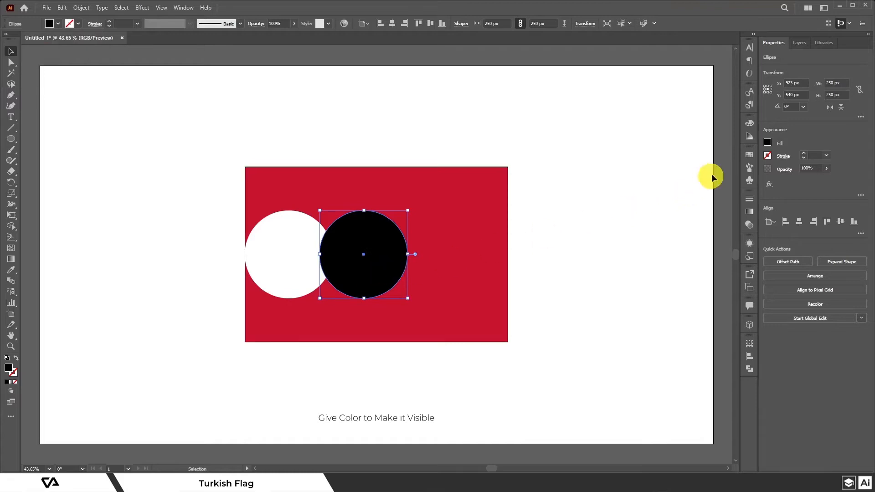
Resize the black circle to 200 px wide and 200 px high.
{"action": "left_click", "coordinate": [834, 84]}
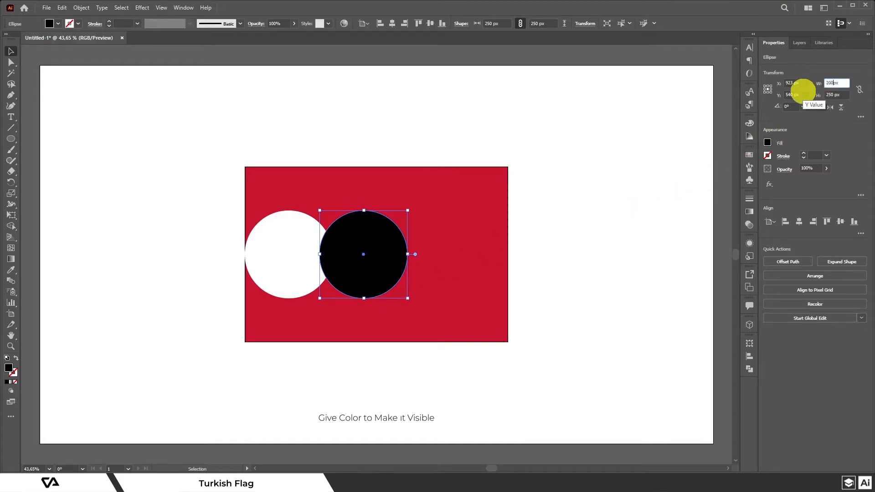
{"action": "type", "text": "200px"}
{"action": "left_click", "coordinate": [836, 95]}
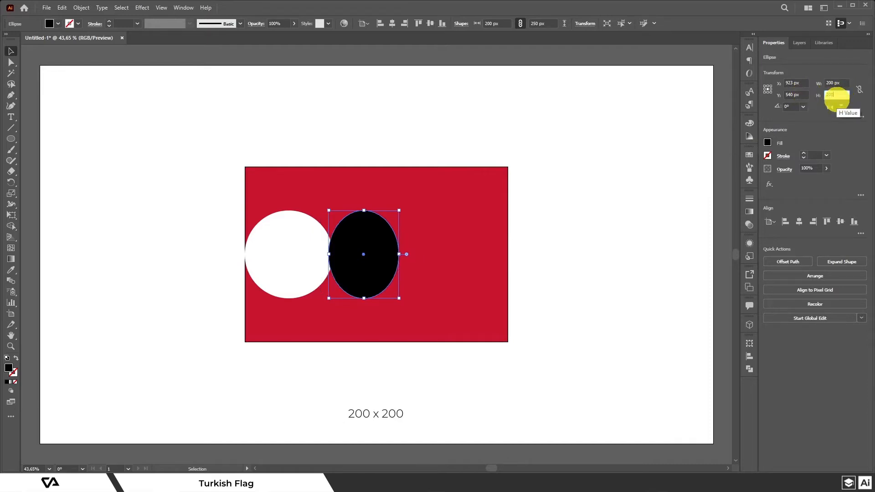
{"action": "left_click", "coordinate": [621, 258]}
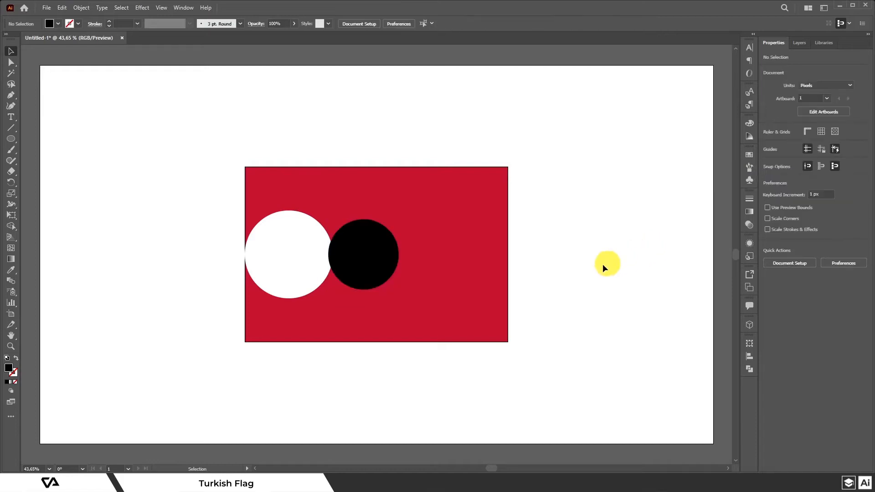
Horizontally centre the black circle on the white circle, using the white circle as the key object.
{"action": "left_click", "coordinate": [370, 264]}
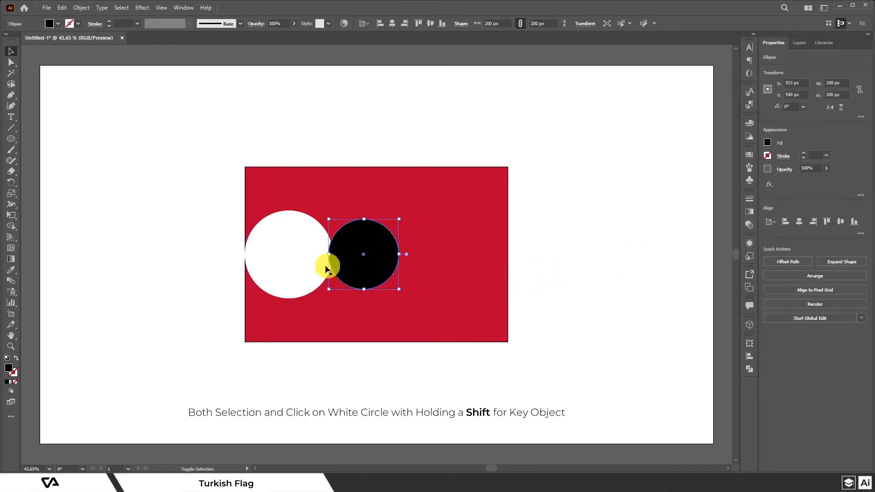
{"action": "left_click", "coordinate": [295, 261], "text": "shift"}
{"action": "left_click", "coordinate": [295, 260]}
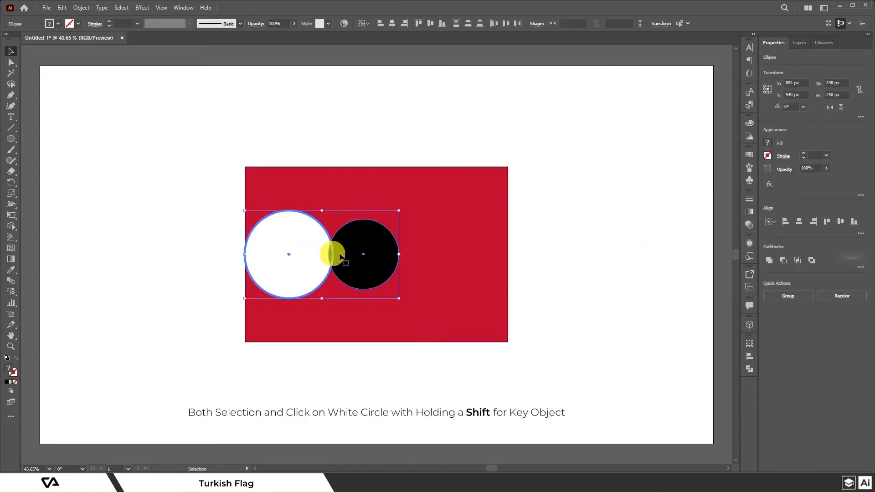
{"action": "left_click", "coordinate": [799, 222]}
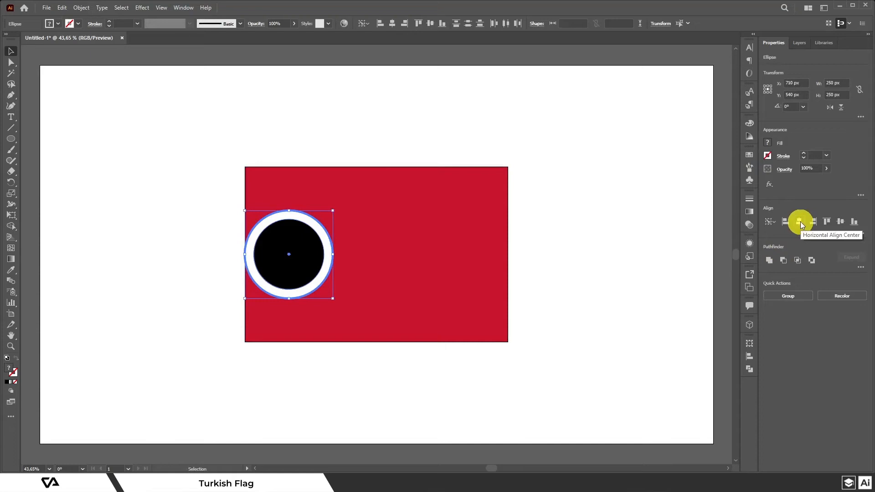
{"action": "left_click", "coordinate": [796, 223]}
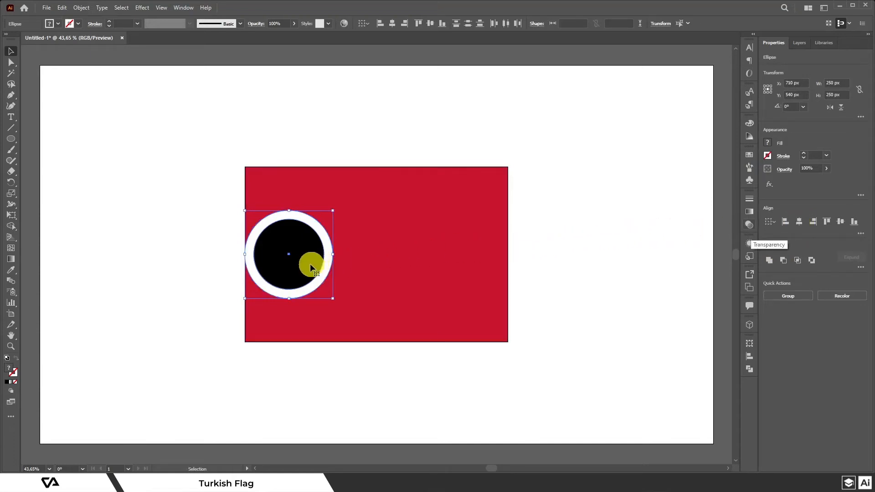
{"action": "left_click", "coordinate": [298, 362]}
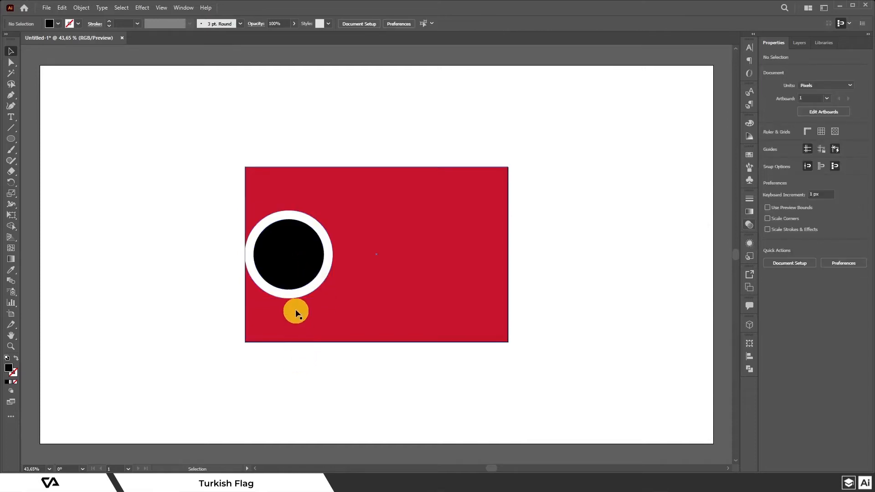
Move the black circle 31,25 px horizontally to the right with the Move transform.
{"action": "left_click", "coordinate": [291, 275]}
{"action": "right_click", "coordinate": [293, 274]}
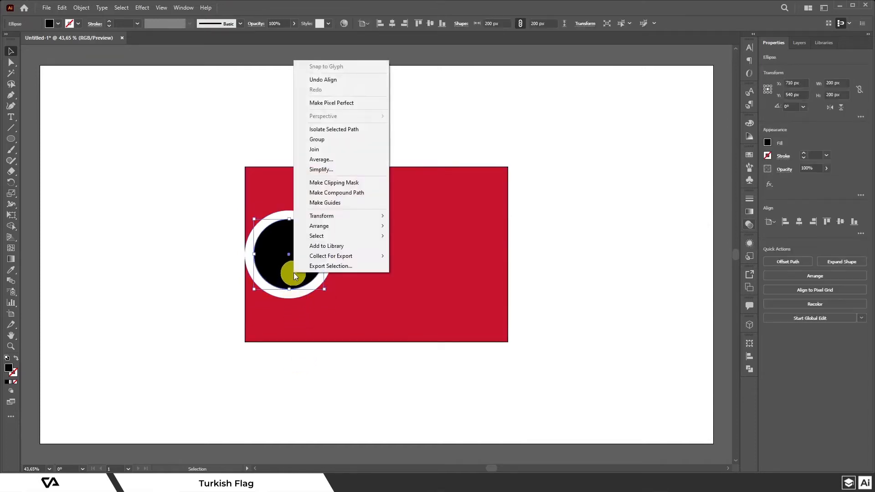
{"action": "mouse_move", "coordinate": [337, 215]}
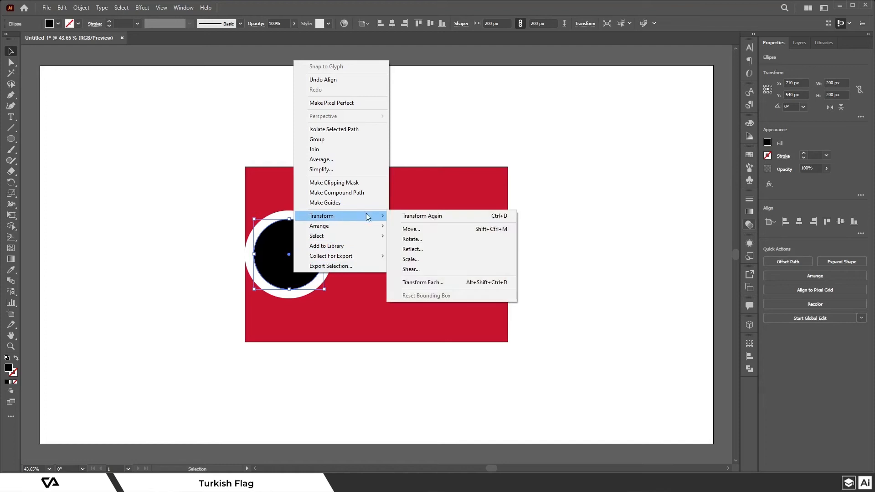
{"action": "left_click", "coordinate": [410, 230]}
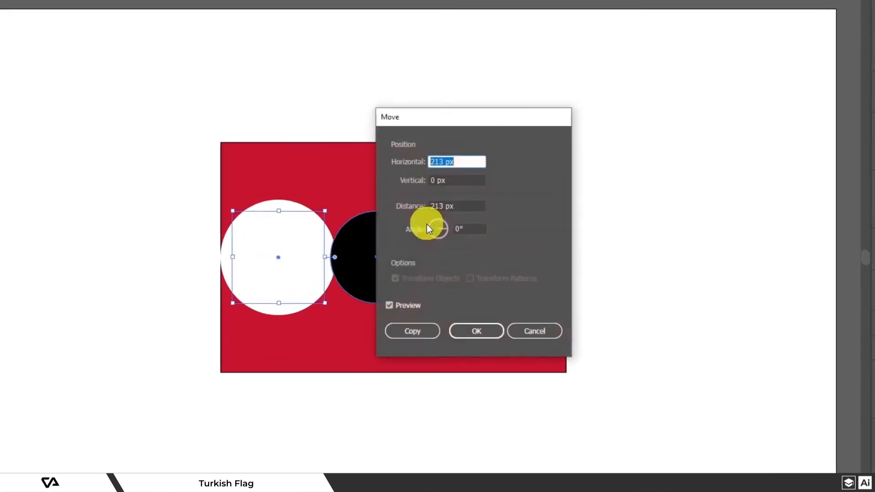
{"action": "type", "text": "31,25"}
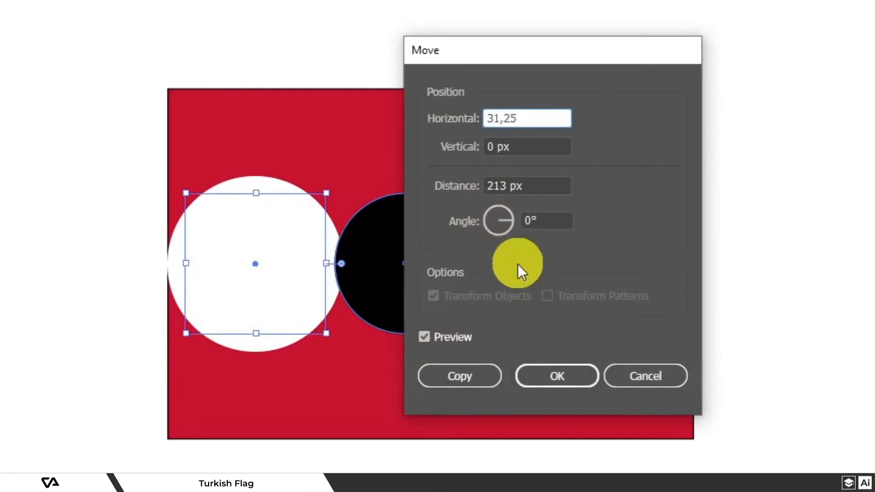
{"action": "double_click", "coordinate": [541, 184]}
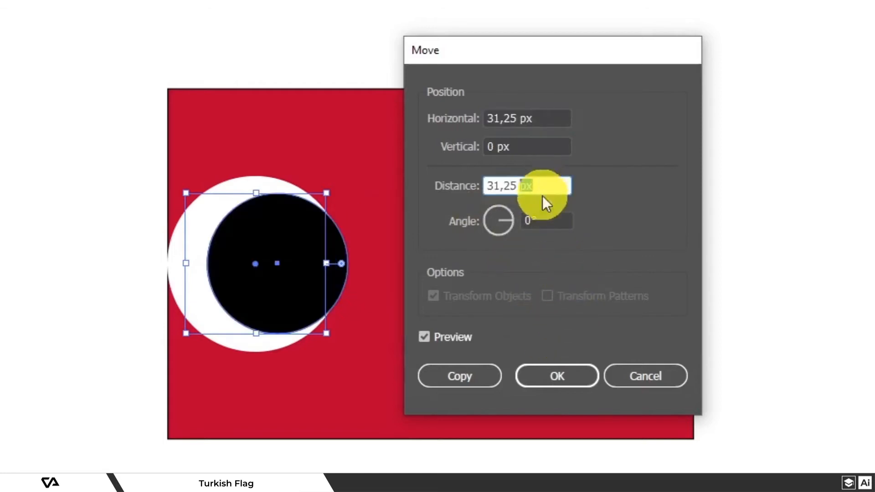
{"action": "left_click", "coordinate": [567, 381]}
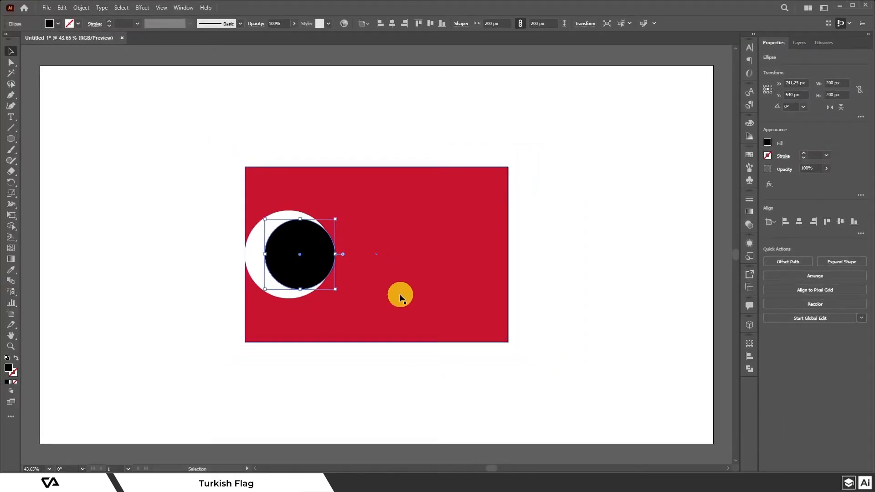
Subtract the black circle from the white circle with Minus Front to form the crescent.
{"action": "left_click", "coordinate": [255, 270], "text": "shift"}
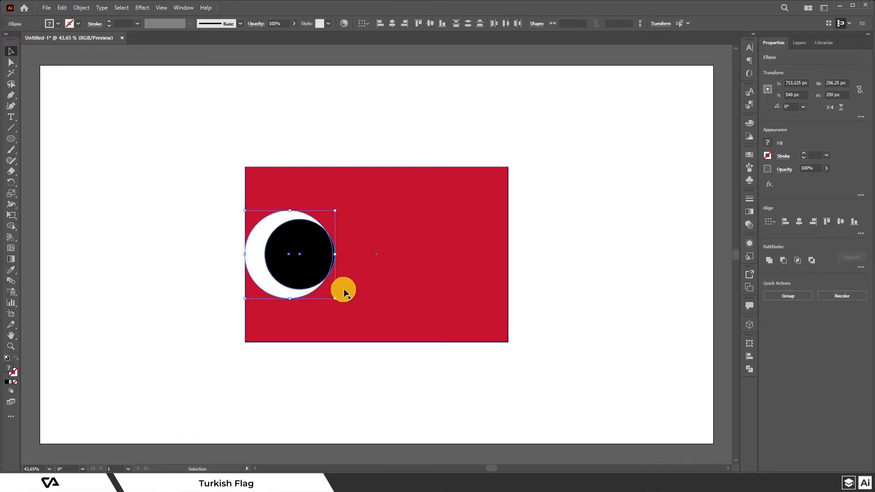
{"action": "left_click", "coordinate": [751, 370]}
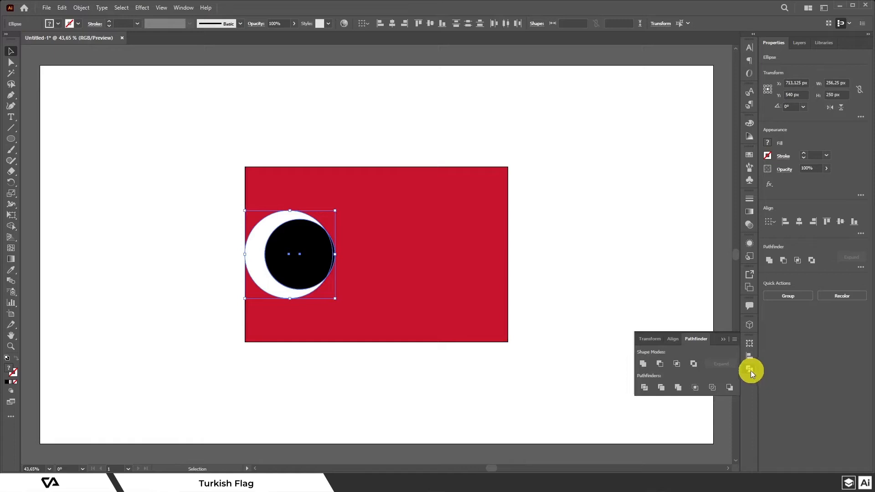
{"action": "left_click", "coordinate": [660, 365]}
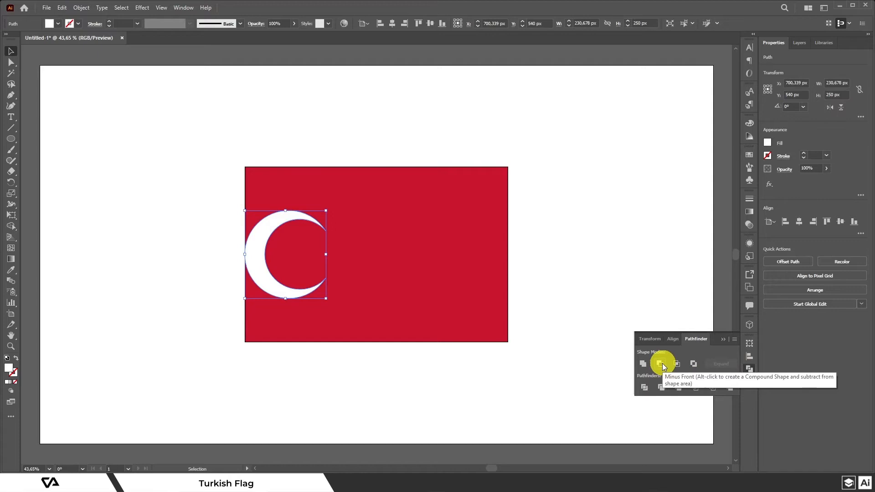
{"action": "left_click", "coordinate": [724, 339]}
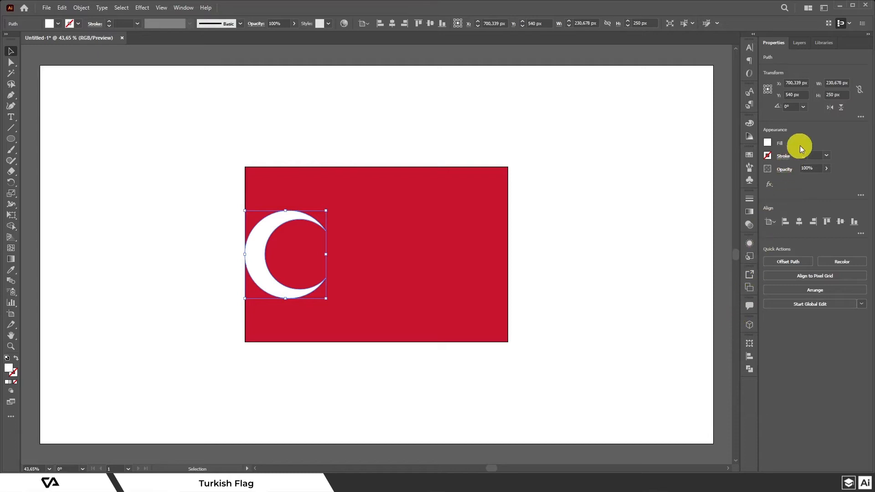
Set the crescent's X position to 825 px and deselect it.
{"action": "double_click", "coordinate": [804, 85]}
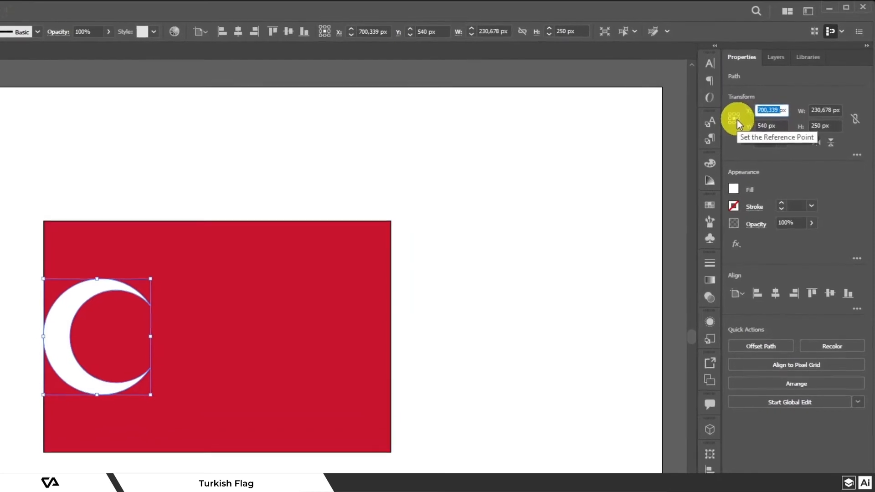
{"action": "type", "text": "825"}
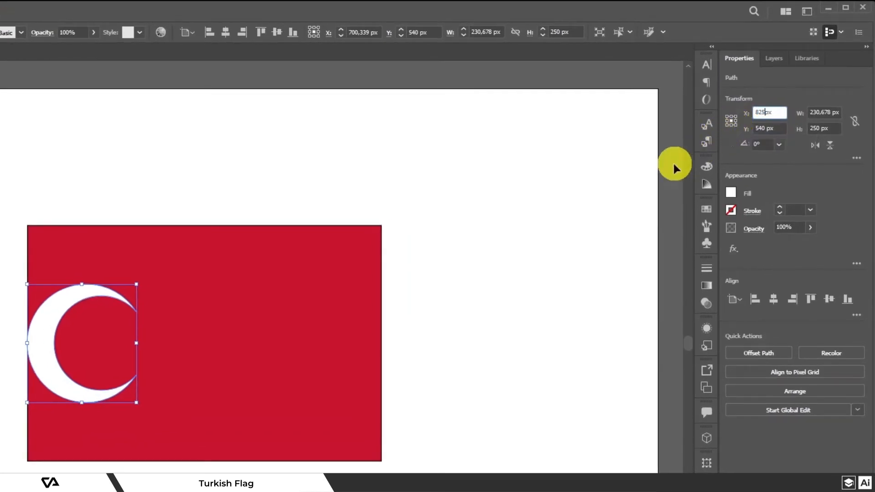
{"action": "key", "text": "Return"}
{"action": "left_click", "coordinate": [517, 337]}
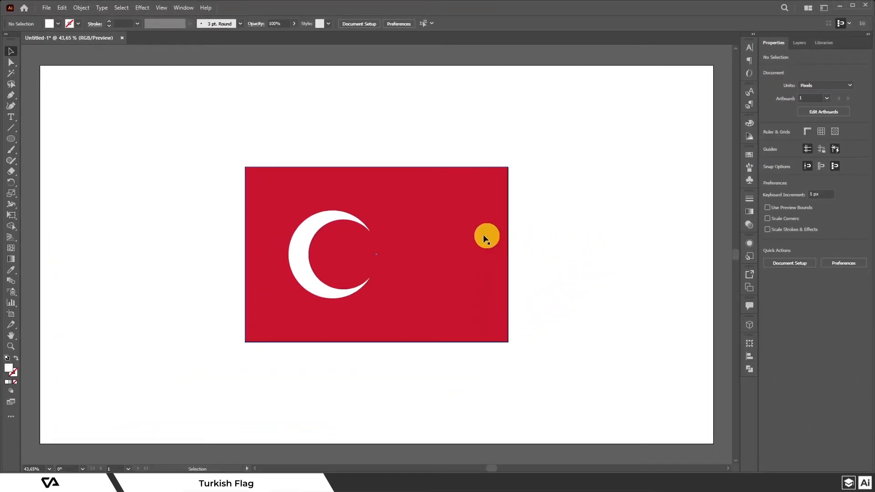
Draw a vertical guide line about 230 px long across the crescent's two tips.
{"action": "left_click", "coordinate": [12, 129]}
{"action": "left_click_drag", "start_coordinate": [363, 231], "coordinate": [368, 305]}
{"action": "key", "text": "Caps_Lock"}
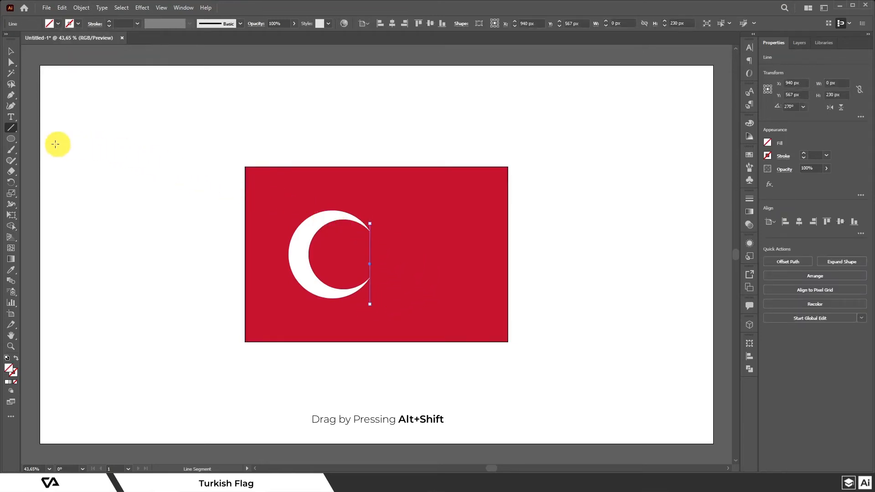
Create a circle 125 px wide and 125 px high on the red rectangle, to the right of the crescent.
{"action": "left_click", "coordinate": [9, 139]}
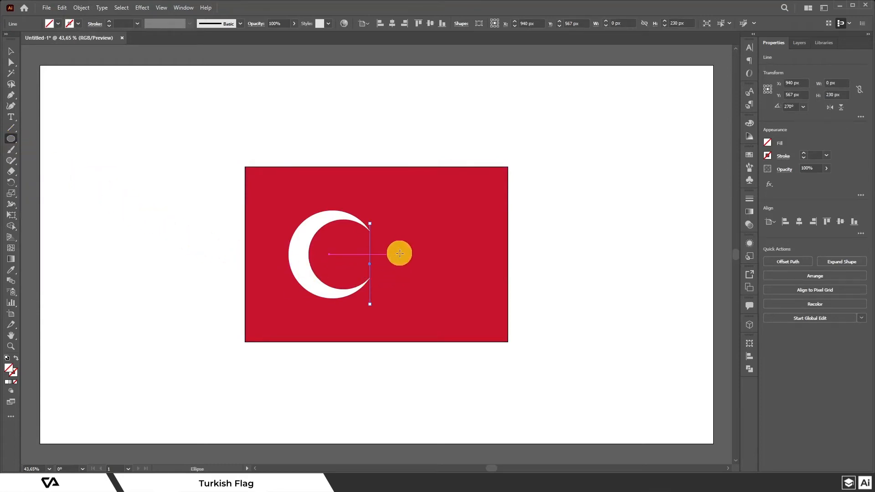
{"action": "left_click", "coordinate": [397, 254]}
{"action": "type", "text": "125"}
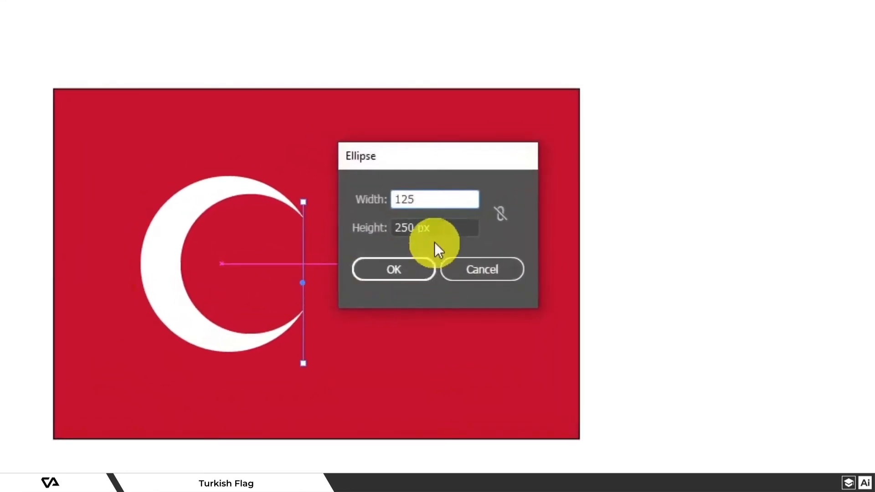
{"action": "key", "text": "Tab"}
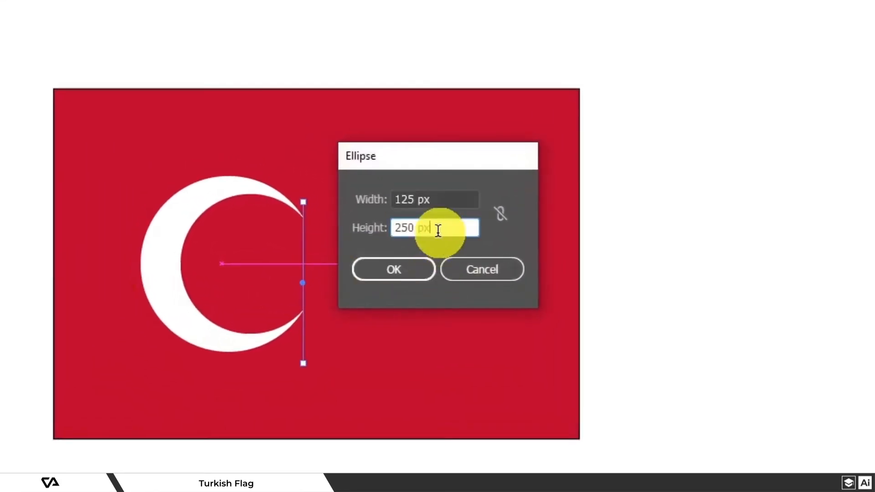
{"action": "type", "text": "125"}
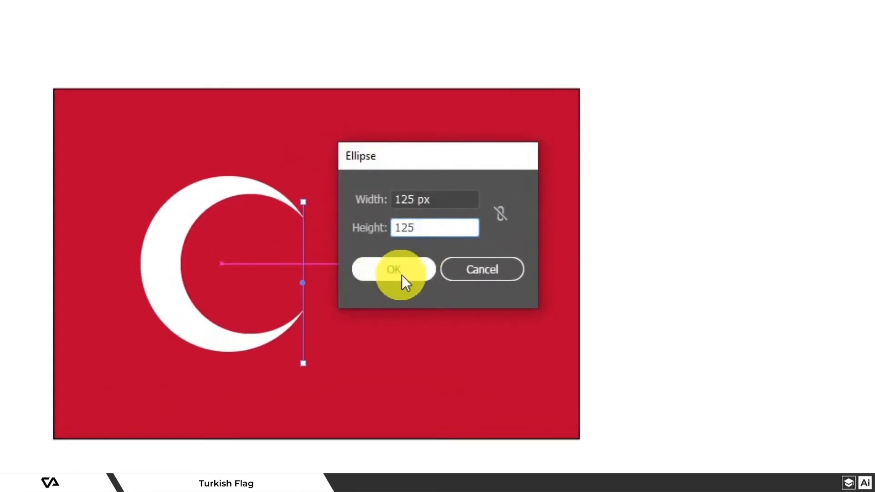
{"action": "left_click", "coordinate": [409, 275]}
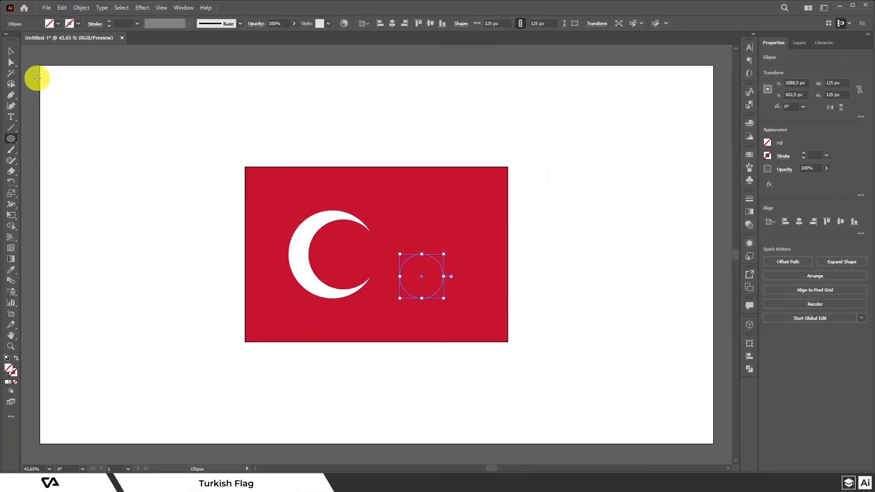
Give the small circle and the vertical guide line a black stroke.
{"action": "left_click", "coordinate": [13, 53]}
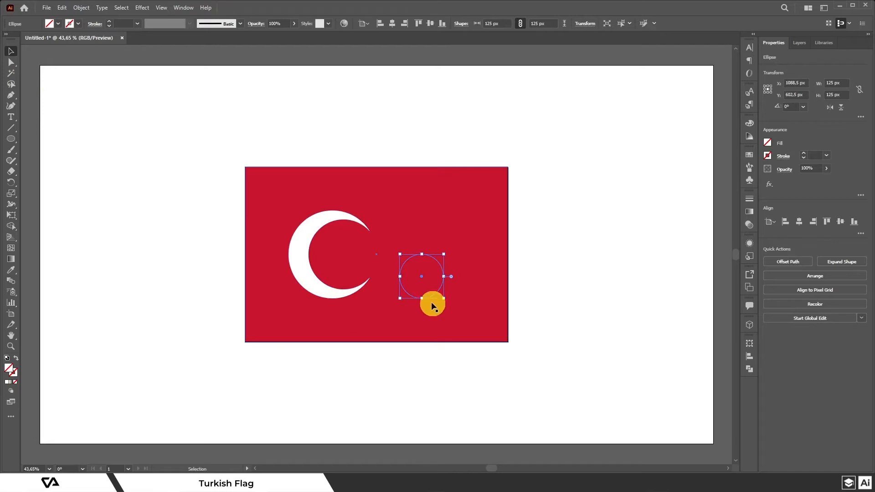
{"action": "left_click", "coordinate": [369, 273], "text": "shift"}
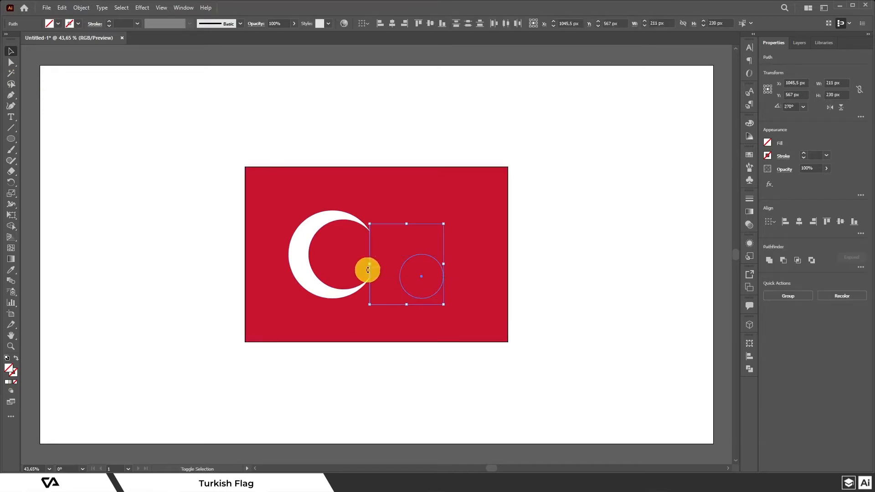
{"action": "left_click", "coordinate": [69, 24]}
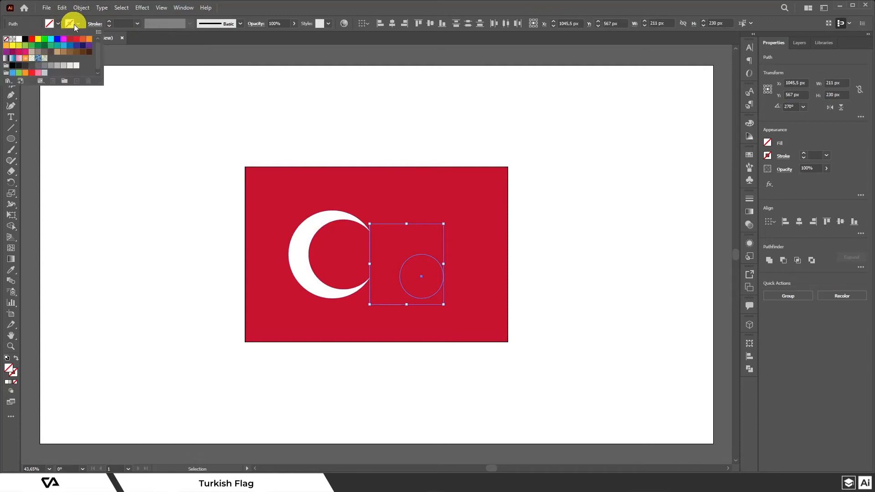
{"action": "left_click", "coordinate": [25, 40]}
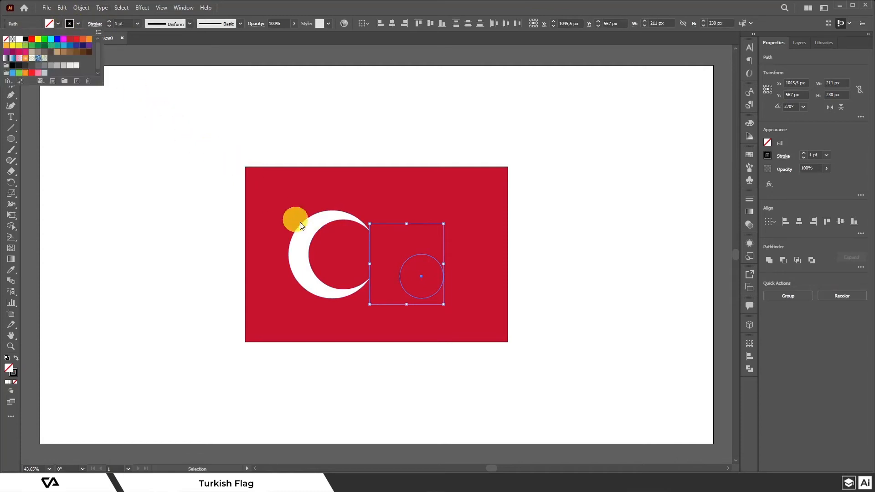
{"action": "left_click", "coordinate": [535, 270]}
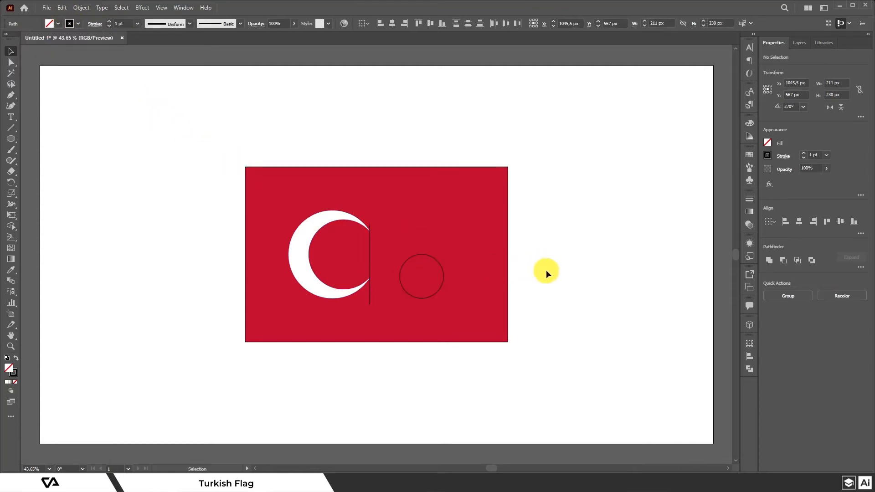
Centre the small circle on the red rectangle and shift it horizontally until its left edge touches the vertical guide line.
{"action": "left_click_drag", "start_coordinate": [442, 278], "coordinate": [412, 264]}
{"action": "left_click", "coordinate": [458, 264], "text": "shift"}
{"action": "left_click", "coordinate": [458, 264]}
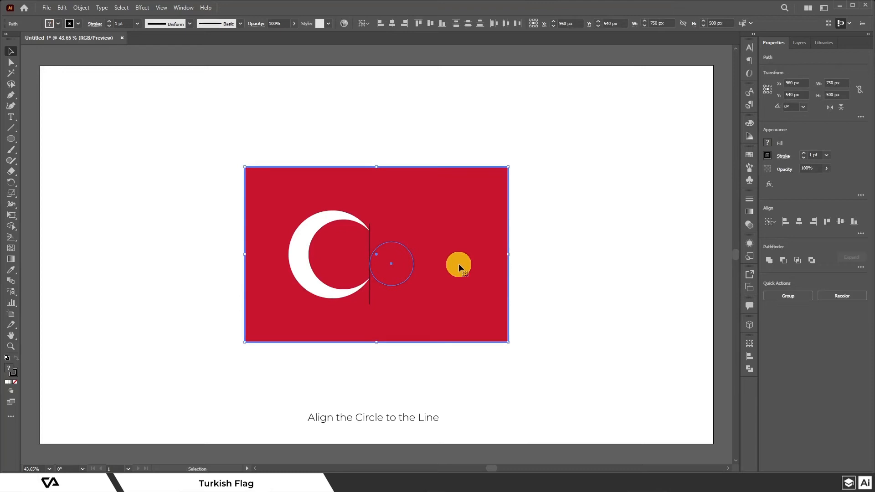
{"action": "left_click", "coordinate": [798, 222]}
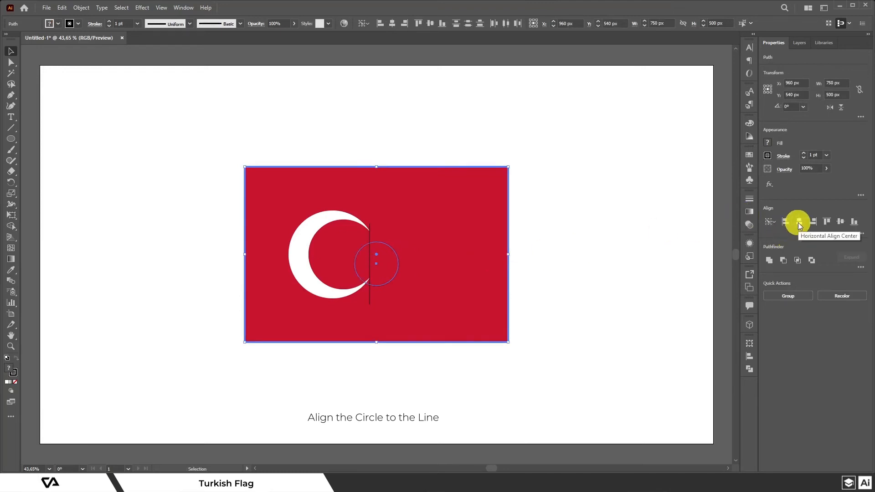
{"action": "left_click", "coordinate": [845, 226]}
{"action": "left_click", "coordinate": [592, 253]}
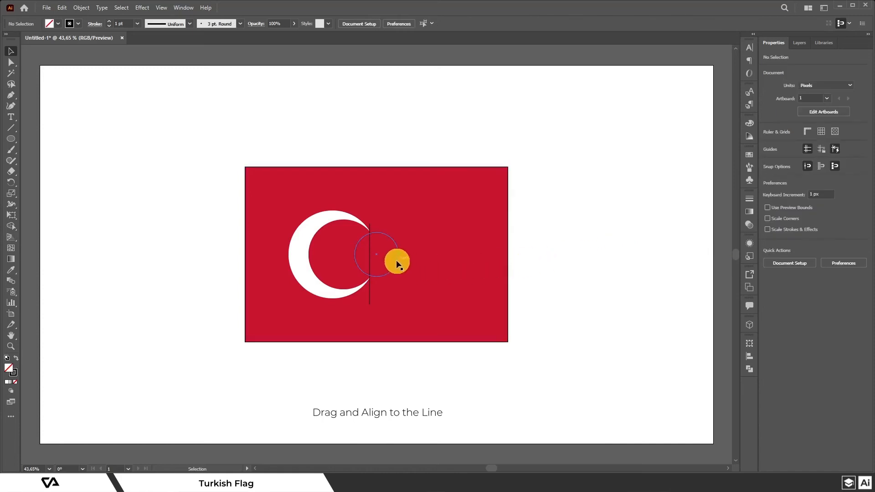
{"action": "left_click_drag", "start_coordinate": [398, 260], "coordinate": [401, 260]}
{"action": "left_click_drag", "start_coordinate": [407, 262], "coordinate": [410, 259]}
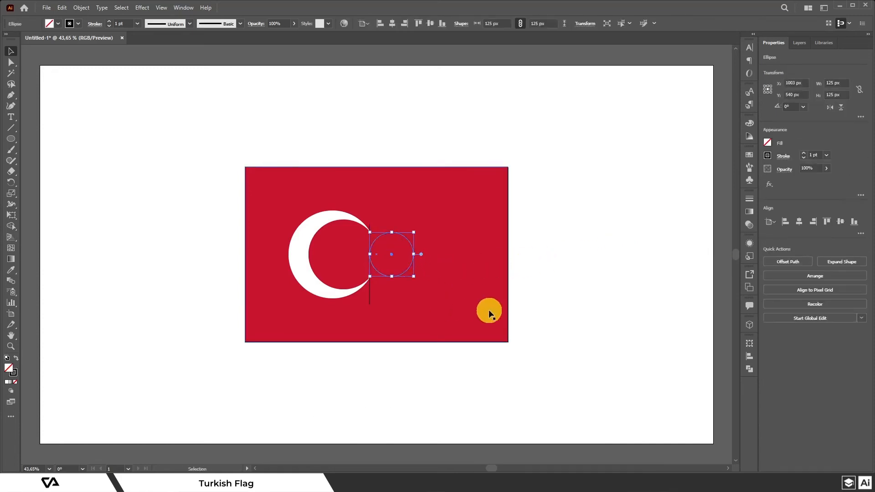
Delete the vertical guide line at the crescent's tips.
{"action": "left_click", "coordinate": [443, 269]}
{"action": "left_click", "coordinate": [370, 236]}
{"action": "key", "text": "Delete"}
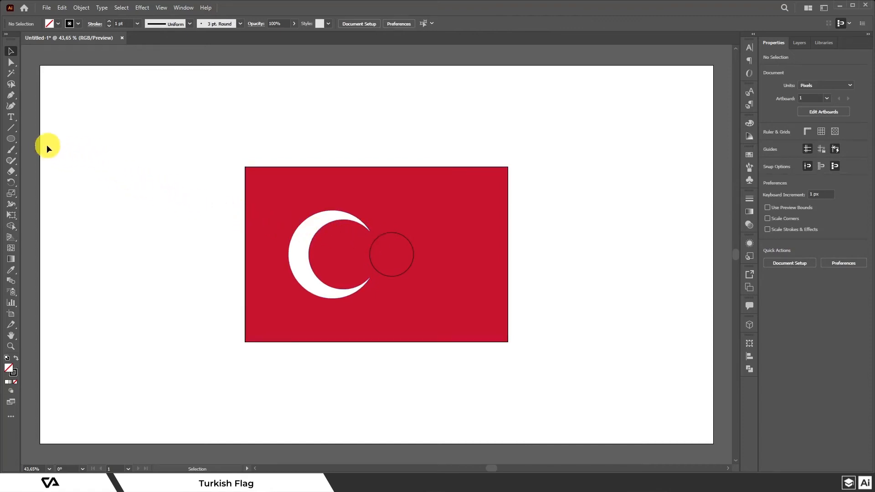
Draw an upright five-pointed star about 114 px wide from the small circle's centre out to its edge.
{"action": "left_click", "coordinate": [18, 141]}
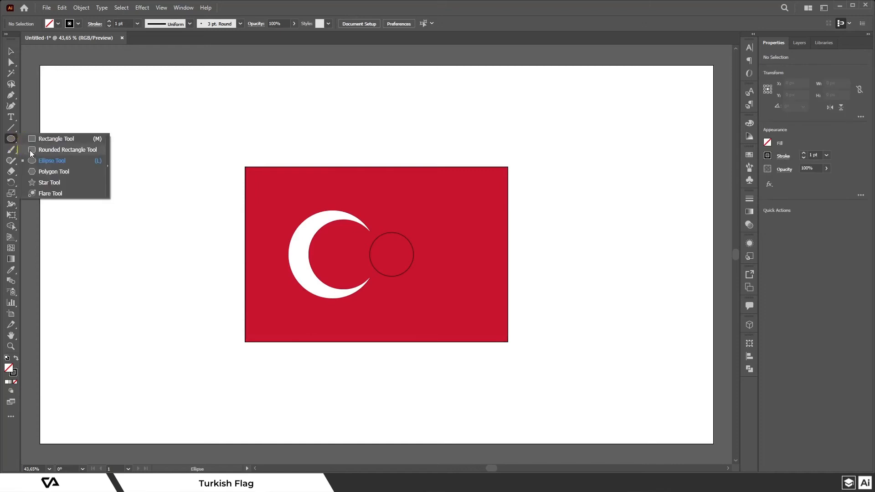
{"action": "left_click", "coordinate": [44, 182]}
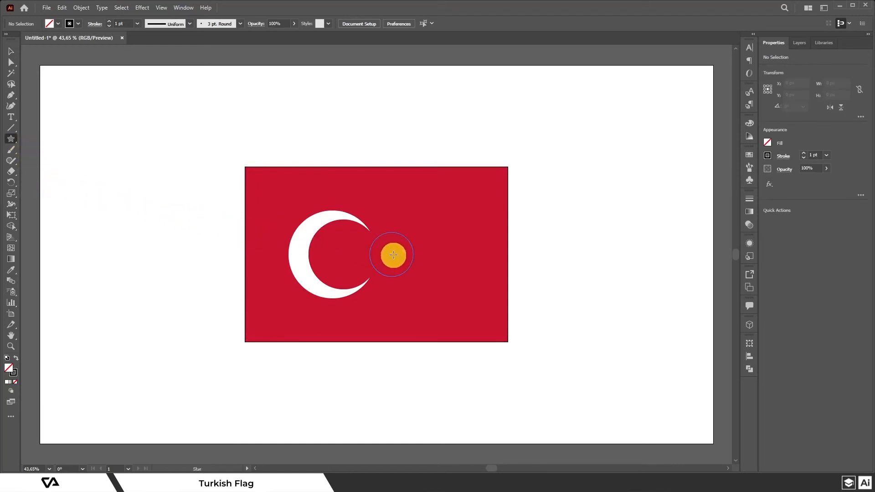
{"action": "left_click_drag", "start_coordinate": [392, 255], "coordinate": [397, 235]}
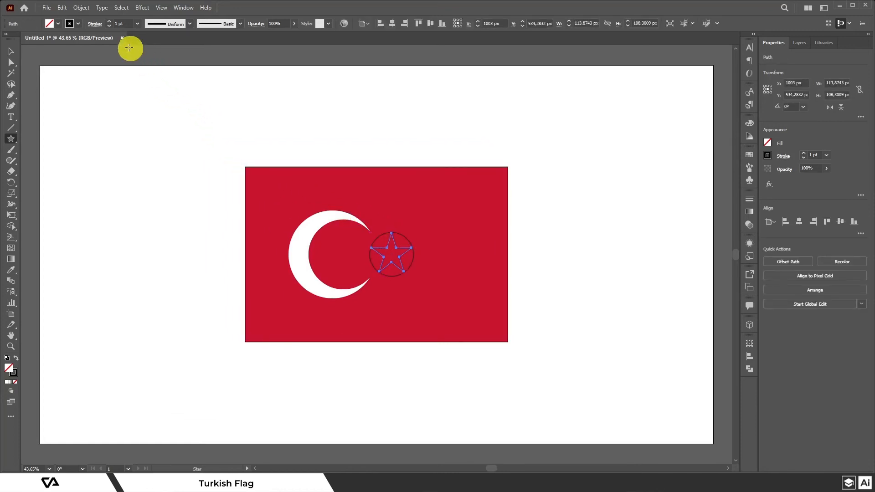
Fill the star with white and remove its stroke.
{"action": "left_click", "coordinate": [58, 23]}
{"action": "left_click", "coordinate": [18, 39]}
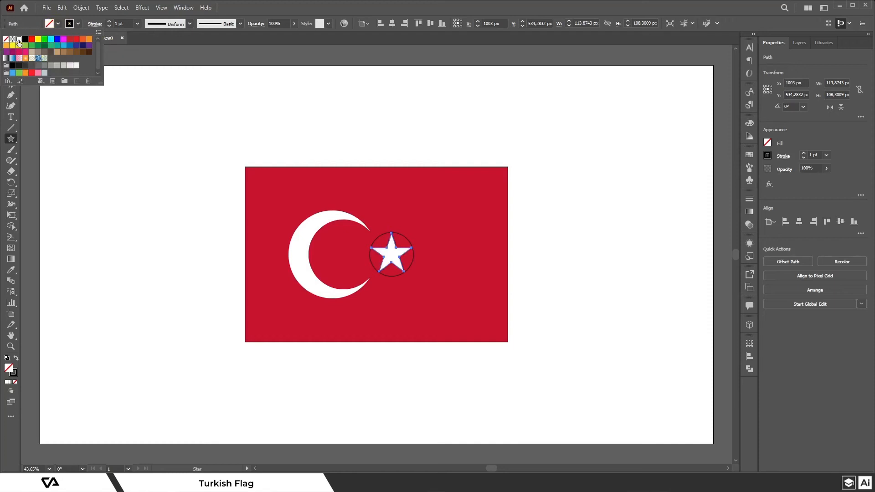
{"action": "left_click", "coordinate": [77, 25]}
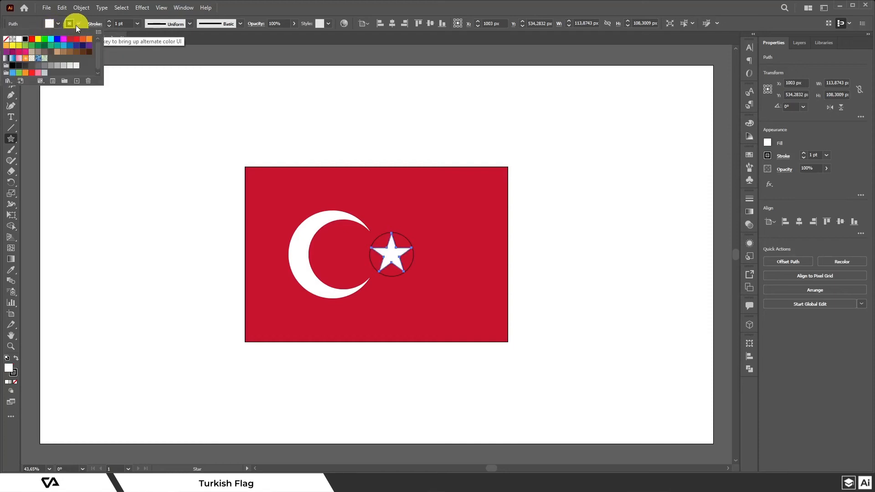
{"action": "left_click", "coordinate": [5, 40]}
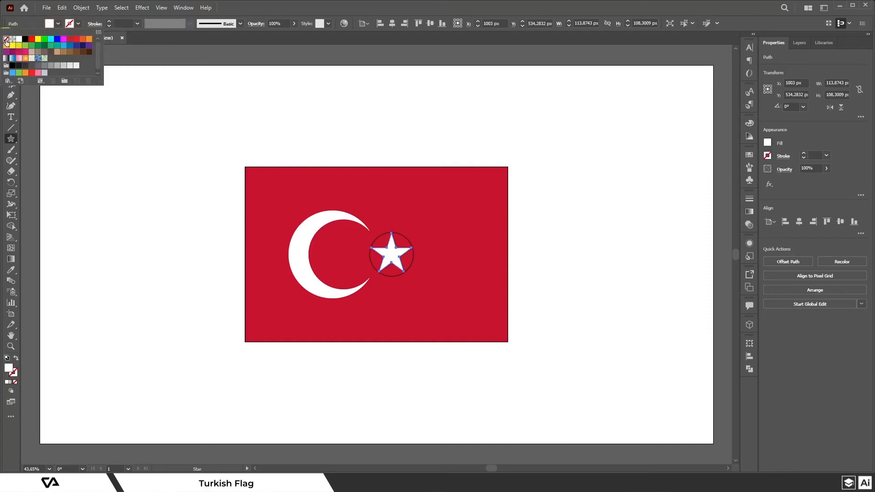
{"action": "left_click", "coordinate": [137, 199]}
Rotate the star about 18° counterclockwise so that one point faces the crescent.
{"action": "left_click", "coordinate": [12, 51]}
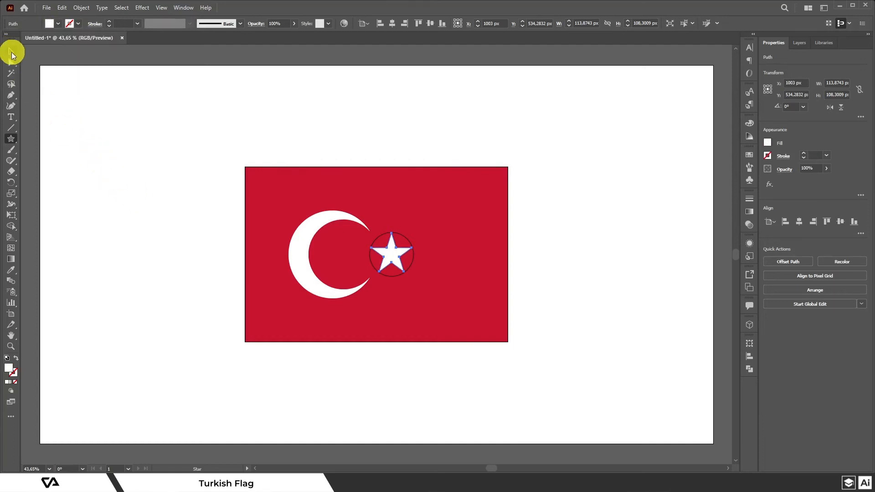
{"action": "left_click", "coordinate": [168, 205]}
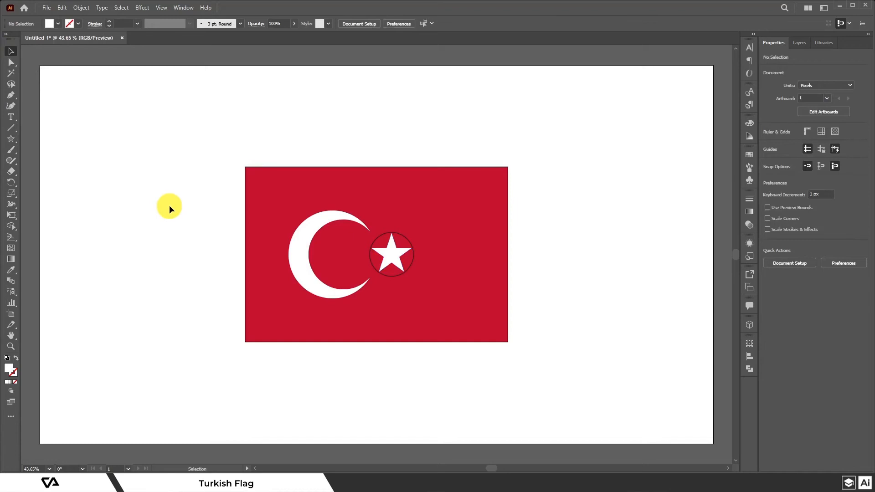
{"action": "left_click", "coordinate": [397, 260]}
{"action": "left_click_drag", "start_coordinate": [414, 269], "coordinate": [418, 267]}
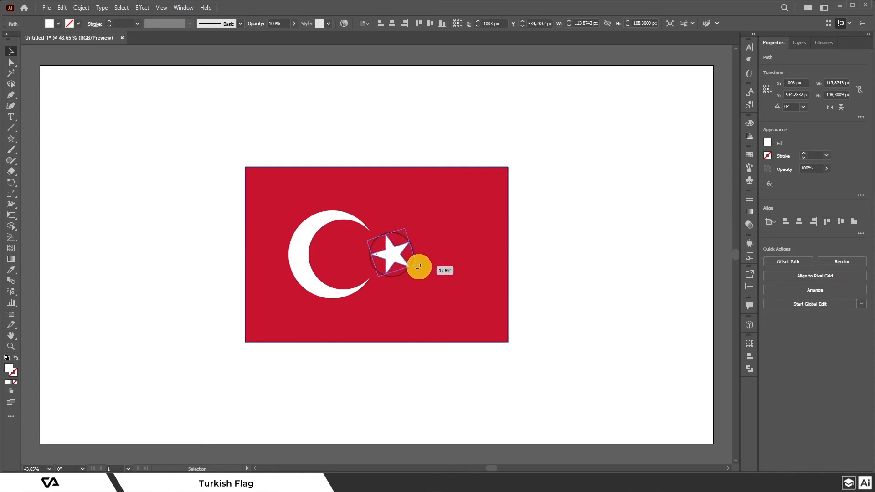
{"action": "left_click_drag", "start_coordinate": [419, 267], "coordinate": [418, 267]}
Delete the guide circle around the star.
{"action": "left_click", "coordinate": [551, 296]}
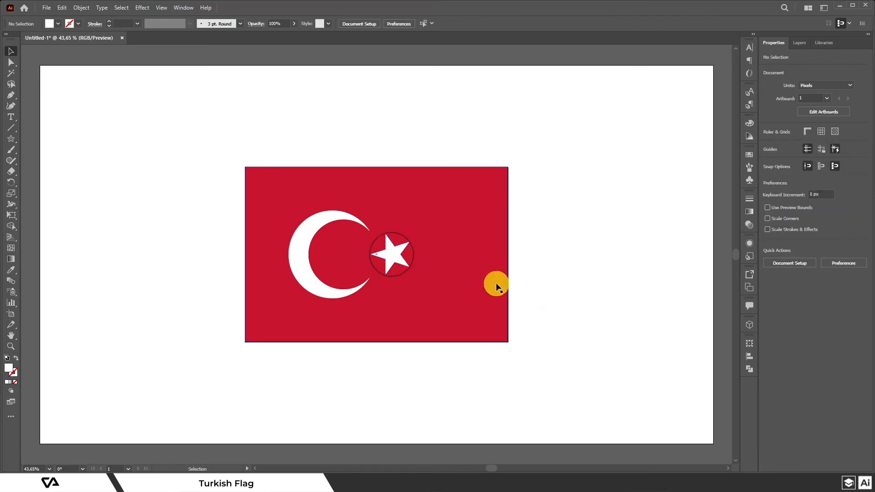
{"action": "left_click", "coordinate": [412, 259]}
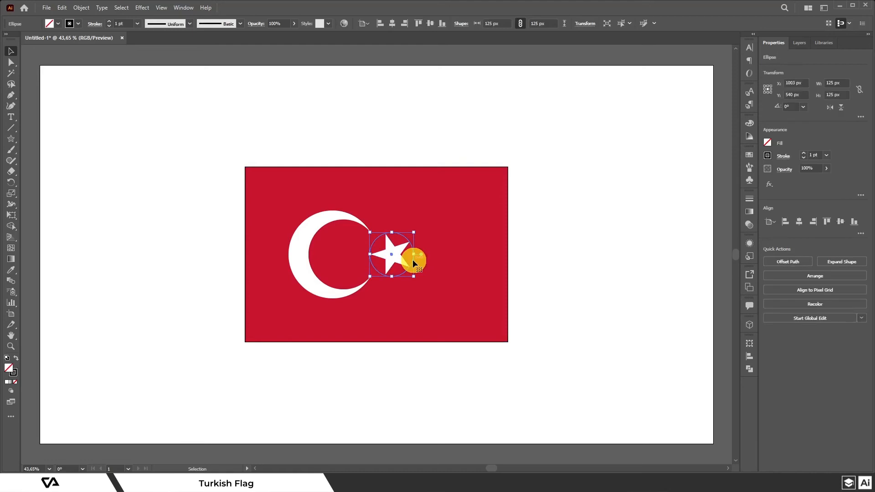
{"action": "key", "text": "Delete"}
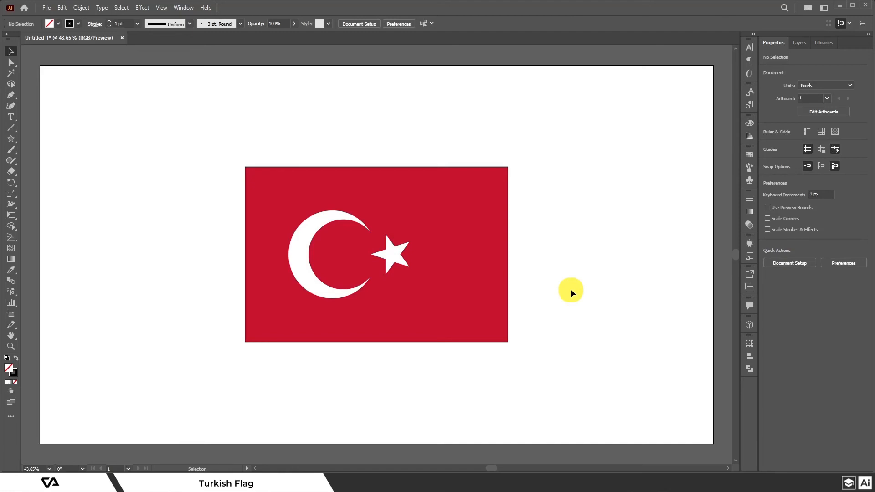
Check the flag's shapes in outline view and return to the normal preview.
{"action": "key", "text": "ctrl"}
{"action": "key", "text": "ctrl+y"}
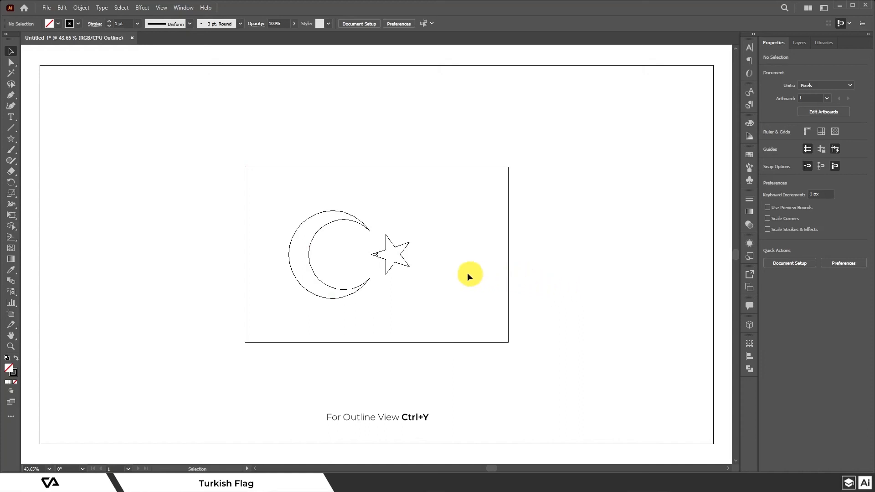
{"action": "key", "text": "ctrl+y"}
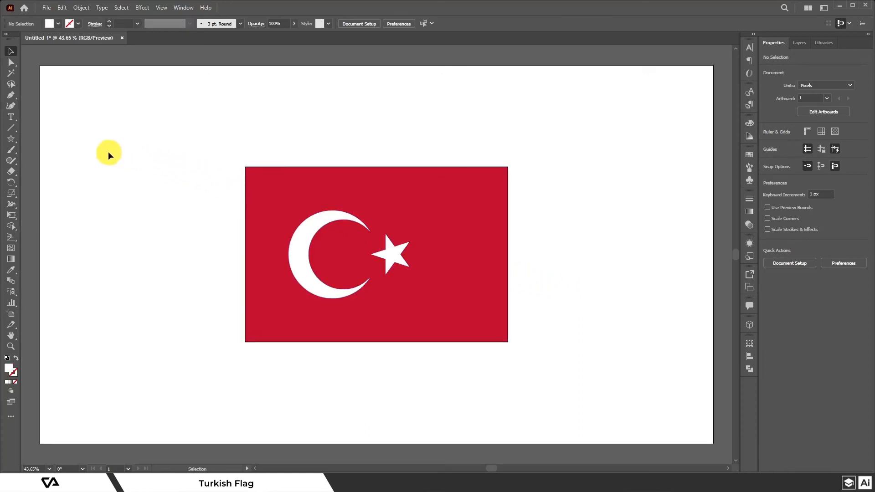
Draw a white rectangle 16,6 px wide and 500 px high and align it flush inside the flag's left edge.
{"action": "left_click_drag", "start_coordinate": [18, 144], "coordinate": [41, 140]}
{"action": "left_click", "coordinate": [223, 173]}
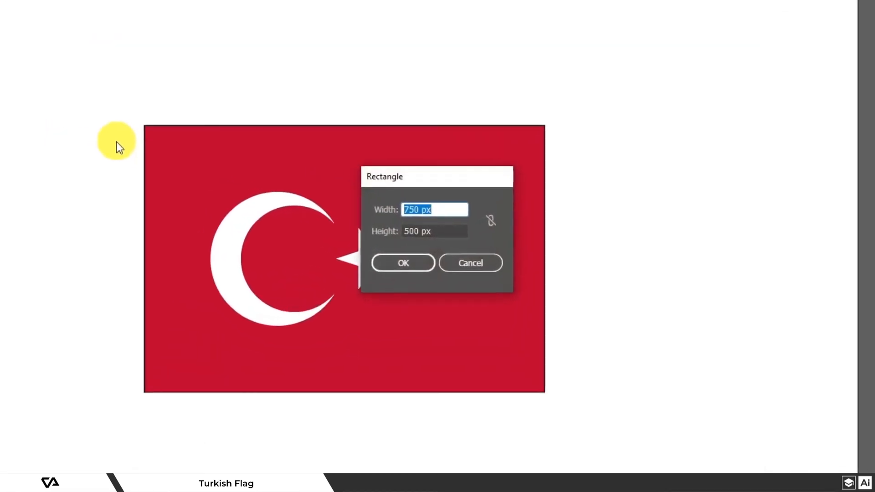
{"action": "type", "text": "16"}
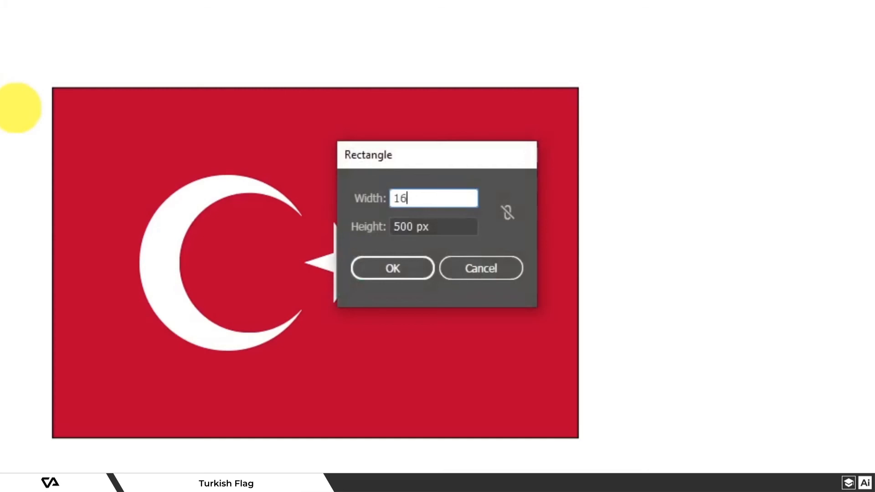
{"action": "type", "text": ",6"}
{"action": "key", "text": "alt"}
{"action": "left_click", "coordinate": [408, 272]}
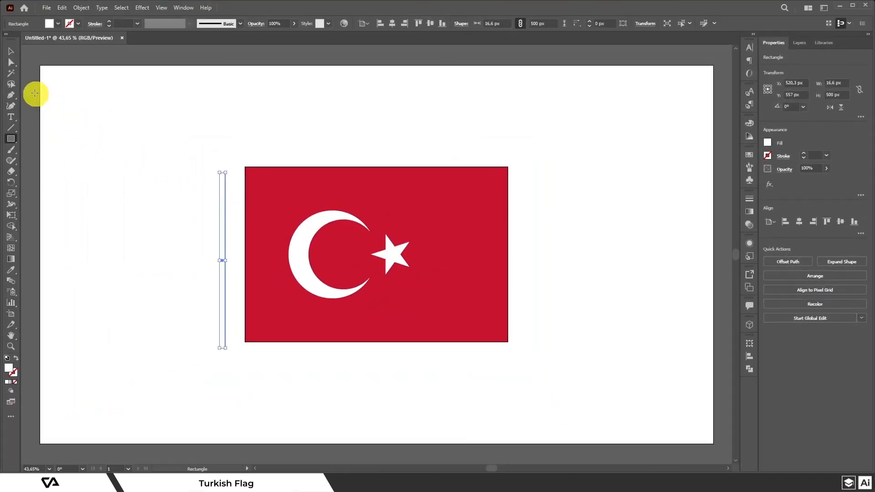
{"action": "left_click", "coordinate": [11, 54]}
{"action": "left_click_drag", "start_coordinate": [223, 198], "coordinate": [248, 193]}
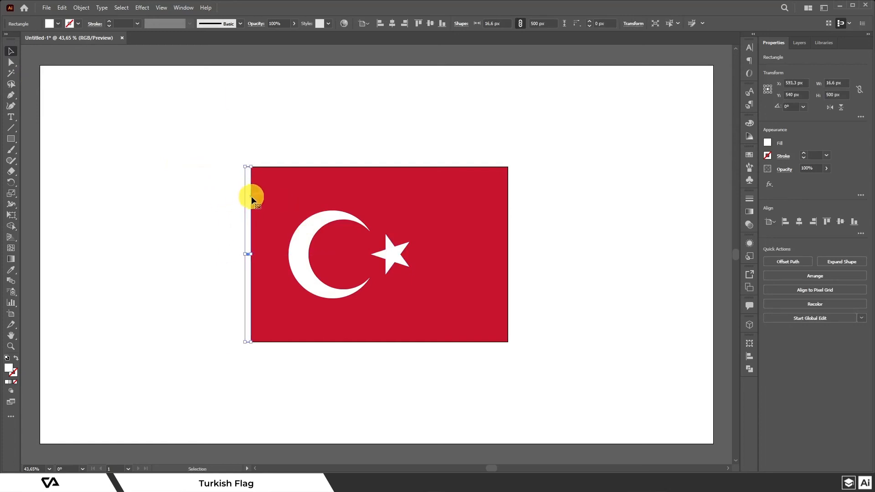
Group the star and the crescent.
{"action": "left_click", "coordinate": [397, 258]}
{"action": "left_click", "coordinate": [305, 249], "text": "shift"}
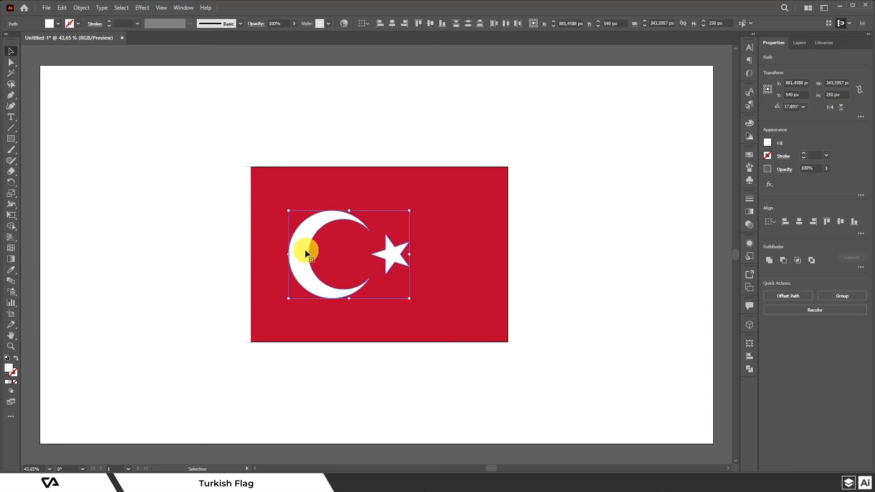
{"action": "right_click", "coordinate": [305, 250]}
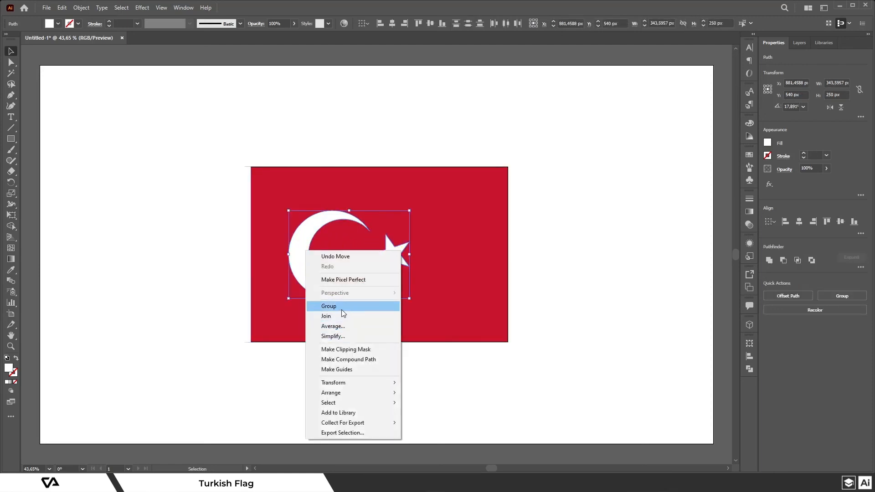
{"action": "left_click", "coordinate": [340, 307]}
Move the crescent and star group 16,6 px horizontally and 0 px vertically, and deselect it.
{"action": "right_click", "coordinate": [304, 265]}
{"action": "mouse_move", "coordinate": [346, 363]}
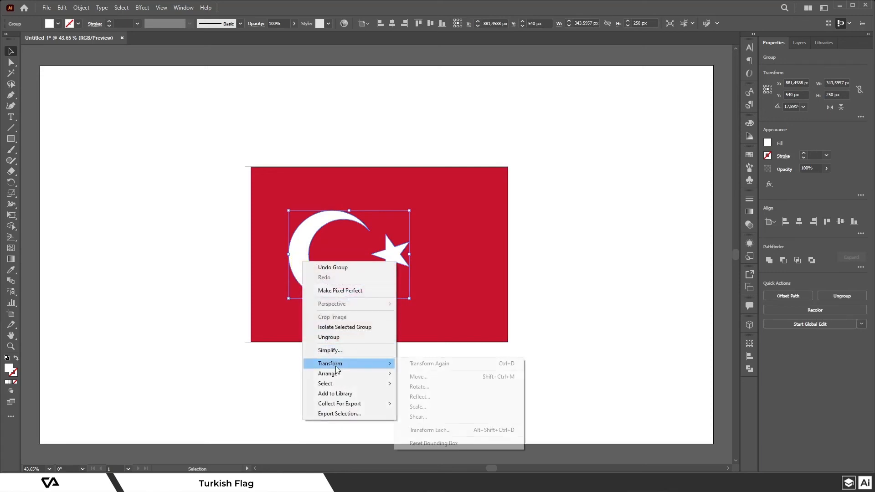
{"action": "left_click", "coordinate": [431, 378]}
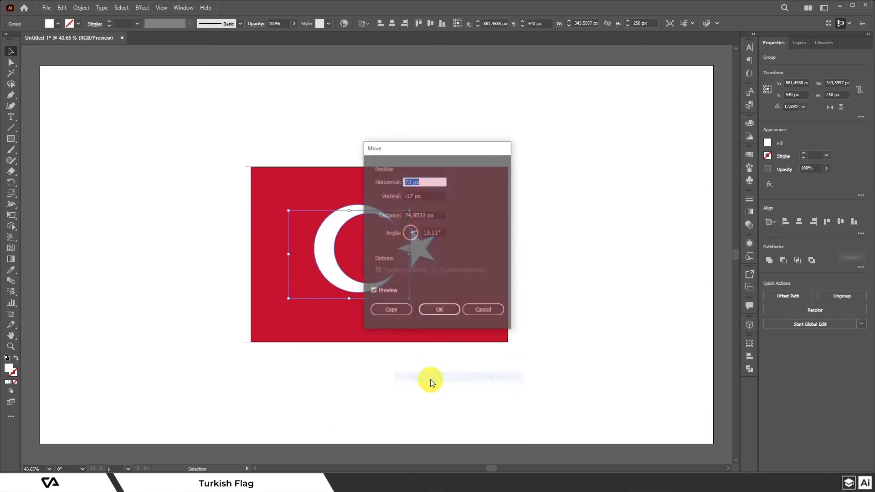
{"action": "type", "text": "16"}
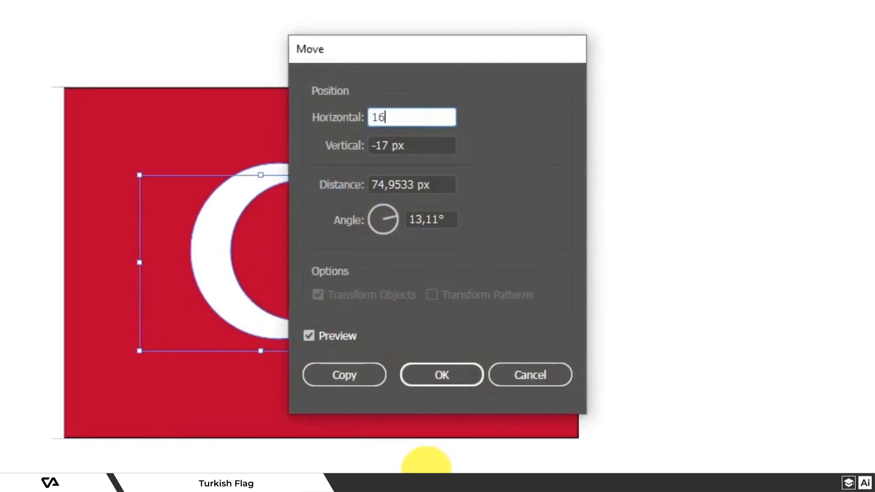
{"action": "type", "text": ",6"}
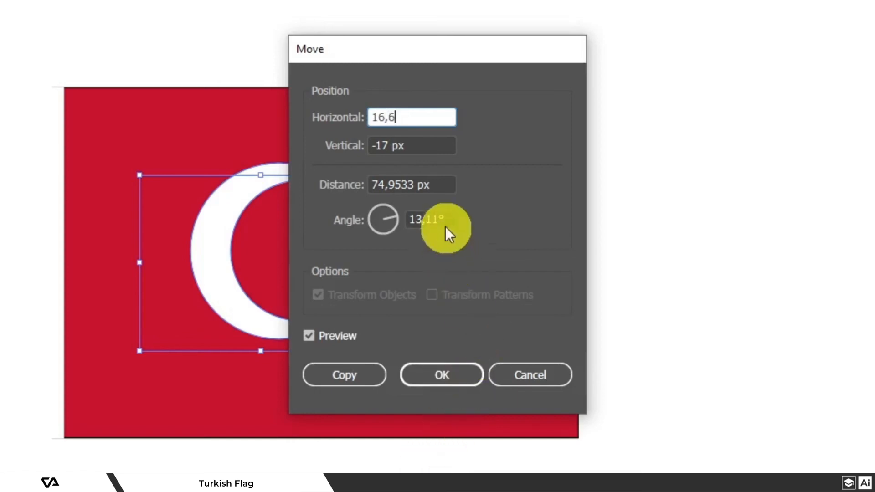
{"action": "key", "text": "Tab"}
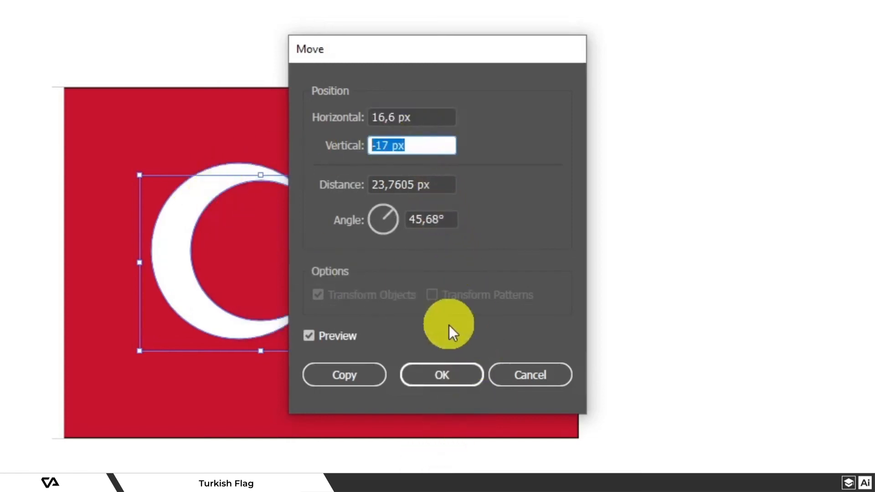
{"action": "type", "text": "0"}
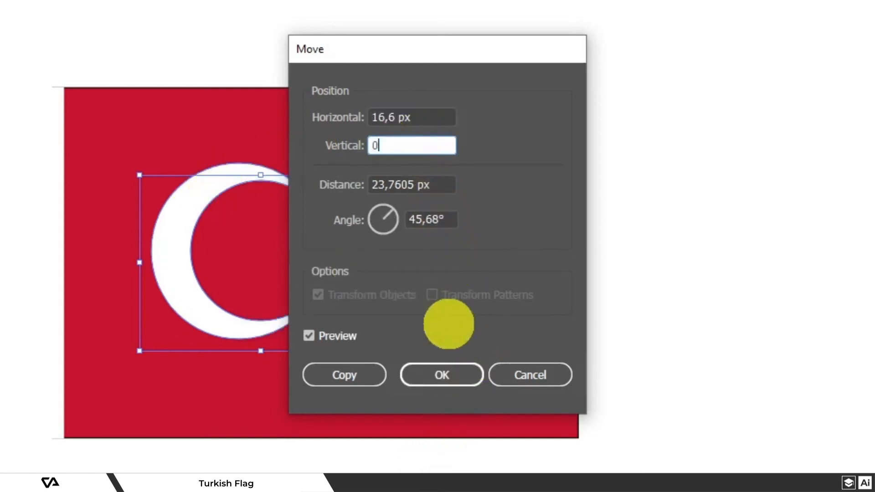
{"action": "left_click", "coordinate": [445, 382]}
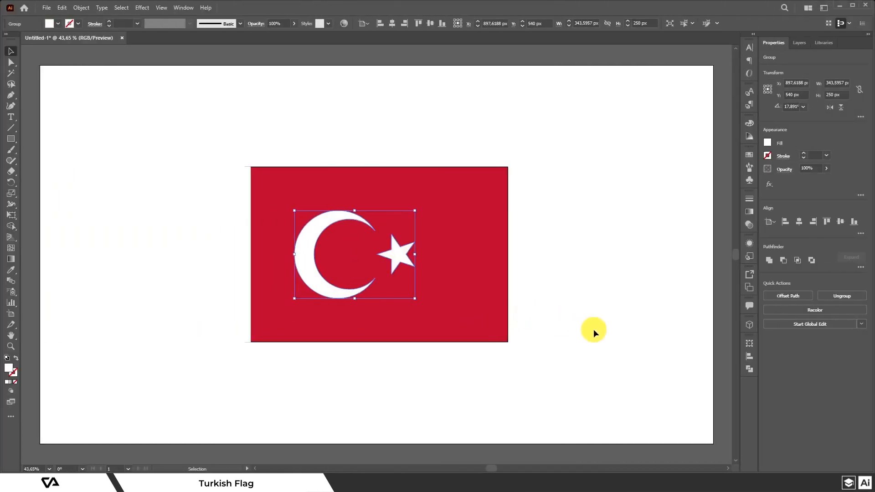
{"action": "left_click", "coordinate": [593, 329]}
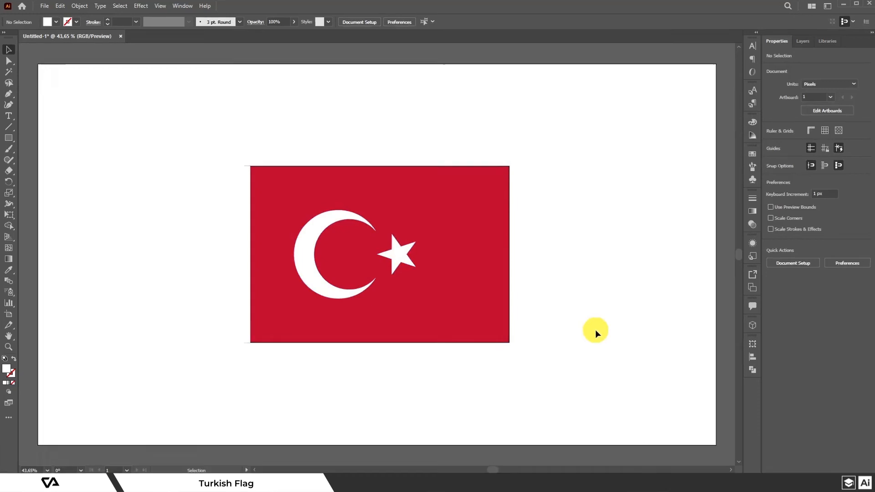